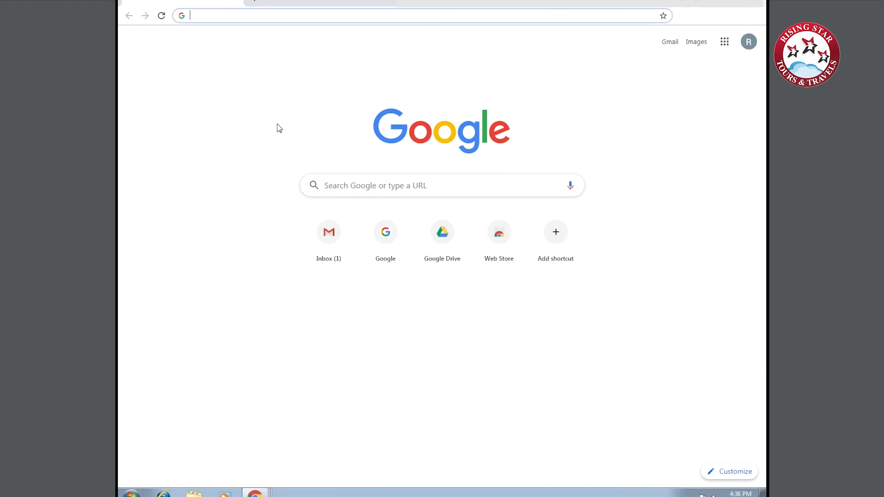
Search Google for 'VFS LITHUANIA'.
{"action": "type", "text": "VF"}
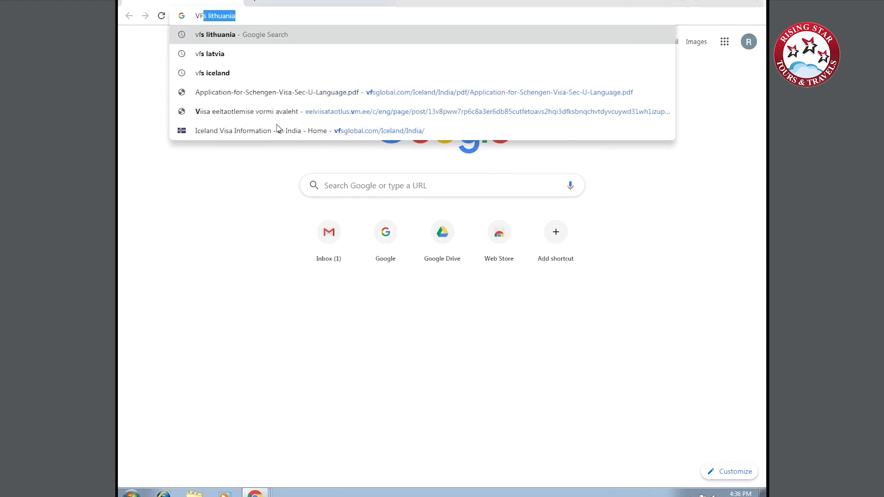
{"action": "type", "text": "S LI"}
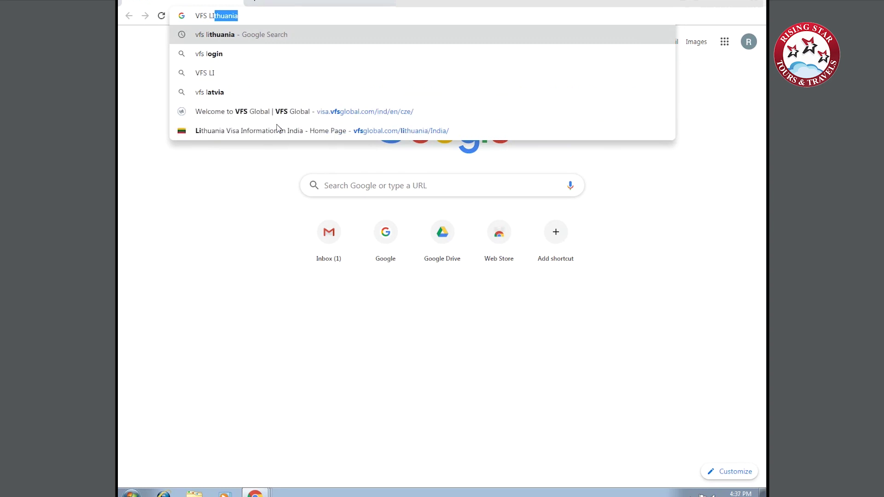
{"action": "type", "text": "THUANIA"}
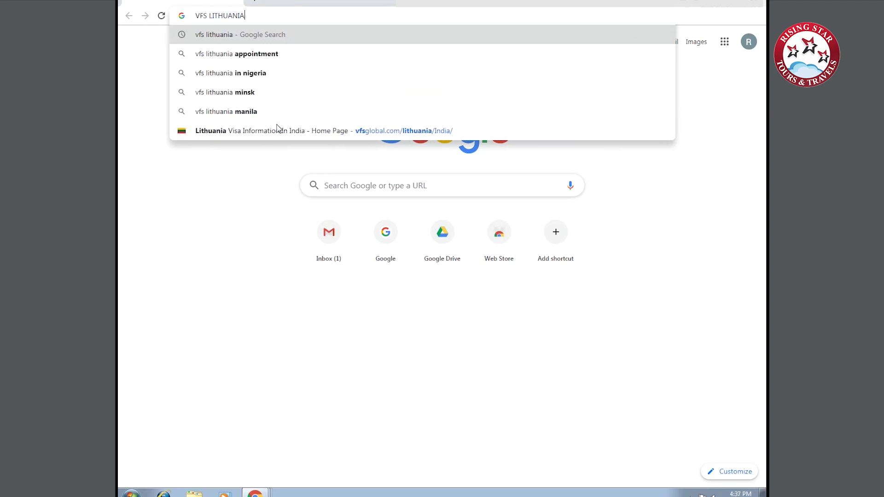
{"action": "key", "text": "Return"}
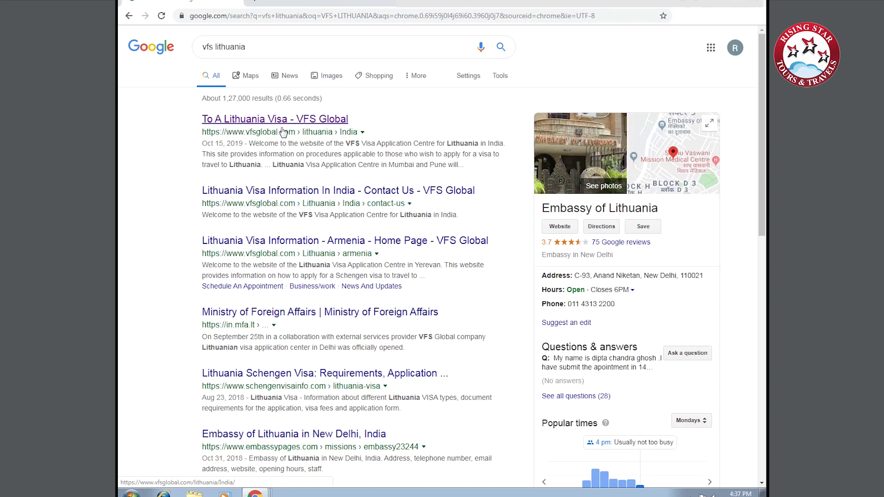
Go from the VFS Global Lithuania Tourist Visit page to the EPM electronic visa application form.
{"action": "left_click", "coordinate": [308, 121]}
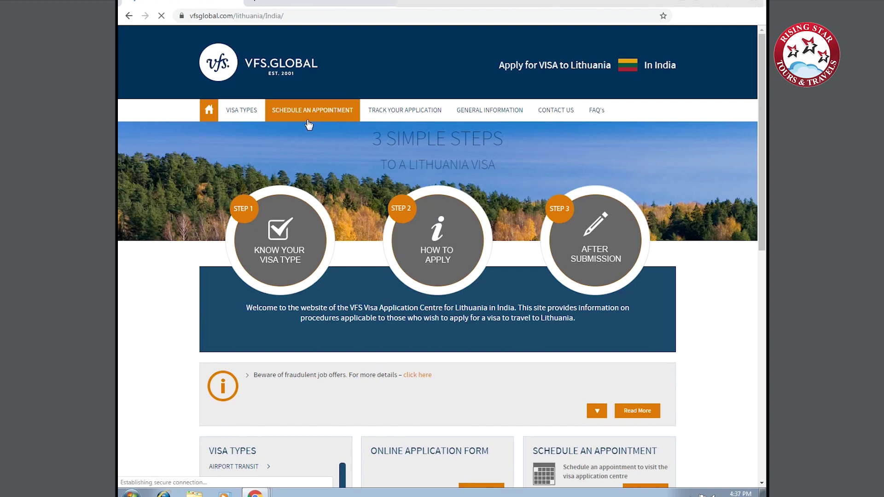
{"action": "mouse_move", "coordinate": [240, 118]}
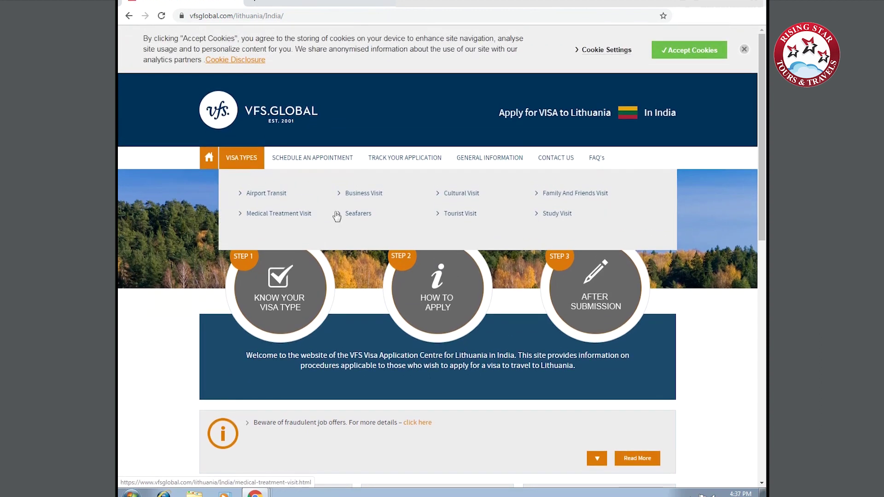
{"action": "left_click", "coordinate": [462, 215]}
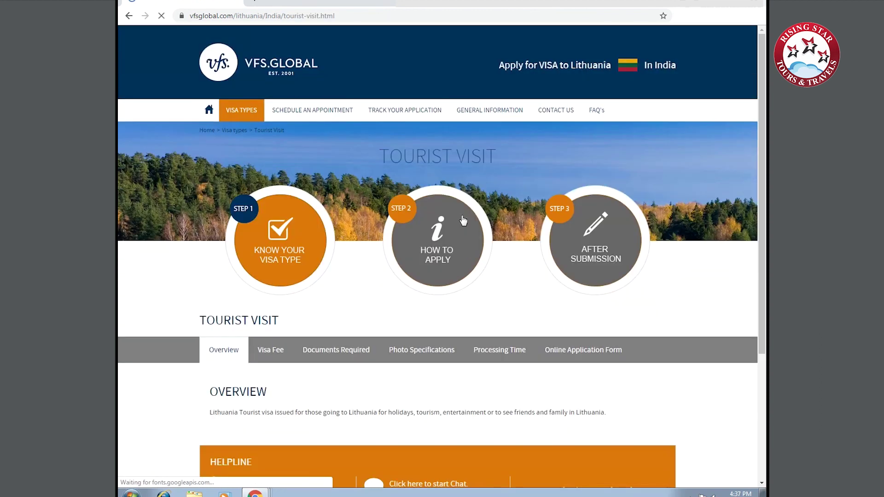
{"action": "scroll", "coordinate": [249, 323], "scroll_direction": "down", "scroll_amount": 3}
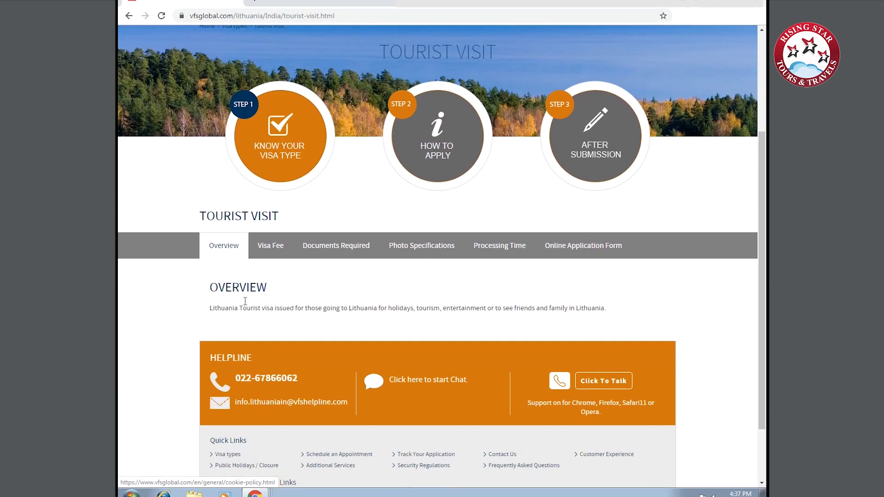
{"action": "left_click", "coordinate": [584, 250]}
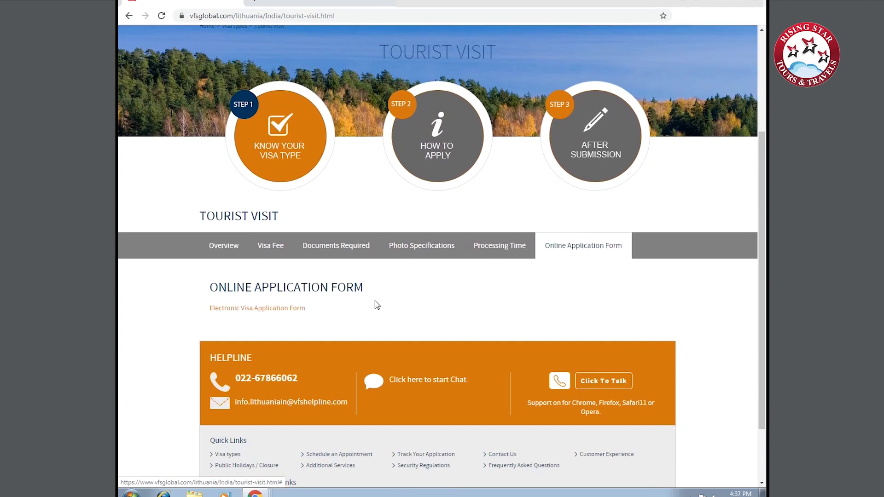
{"action": "left_click", "coordinate": [289, 313]}
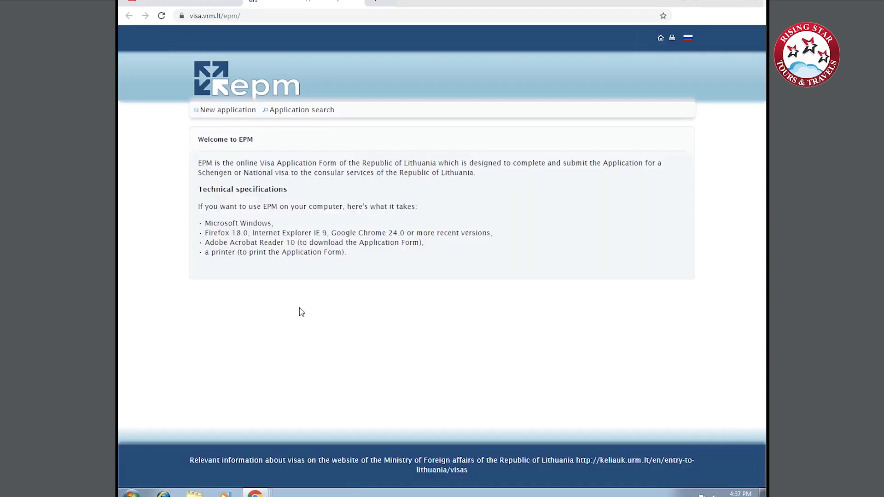
Start a new C - Short term application with Lithuanian Embassy in India as consular post.
{"action": "left_click", "coordinate": [239, 114]}
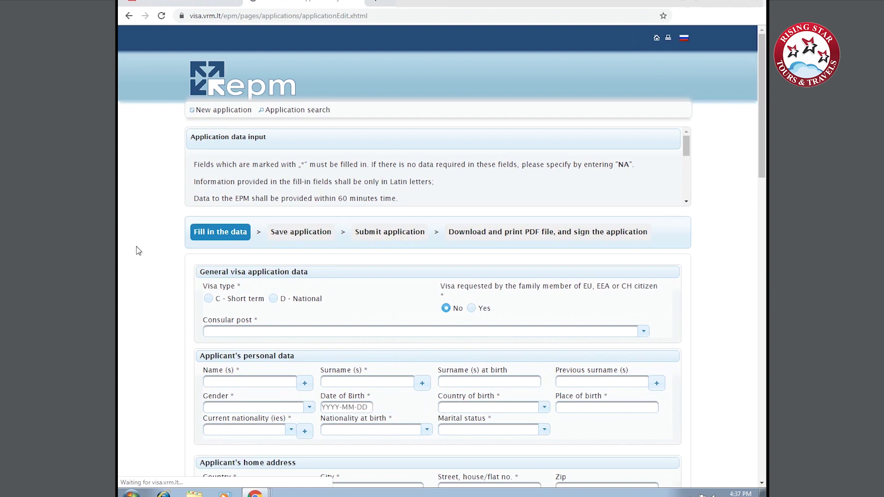
{"action": "scroll", "coordinate": [158, 247], "scroll_direction": "down", "scroll_amount": 2}
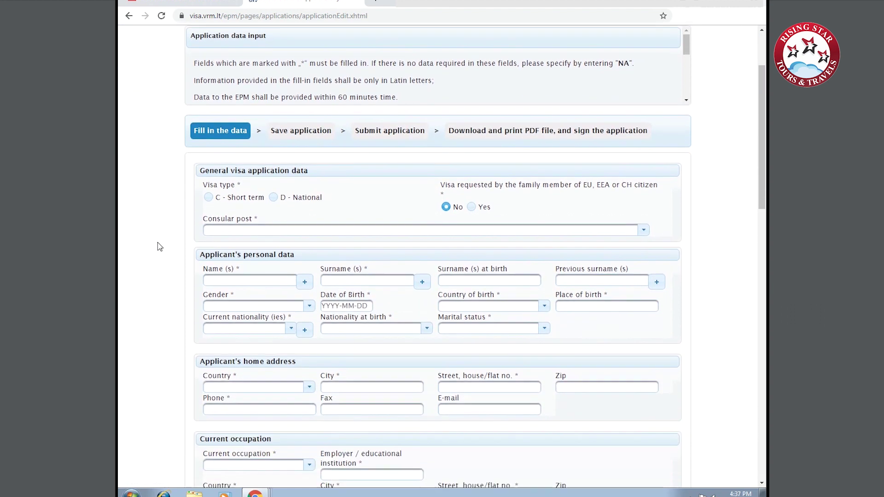
{"action": "left_click", "coordinate": [212, 202]}
{"action": "left_click", "coordinate": [241, 230]}
{"action": "type", "text": "INDI"}
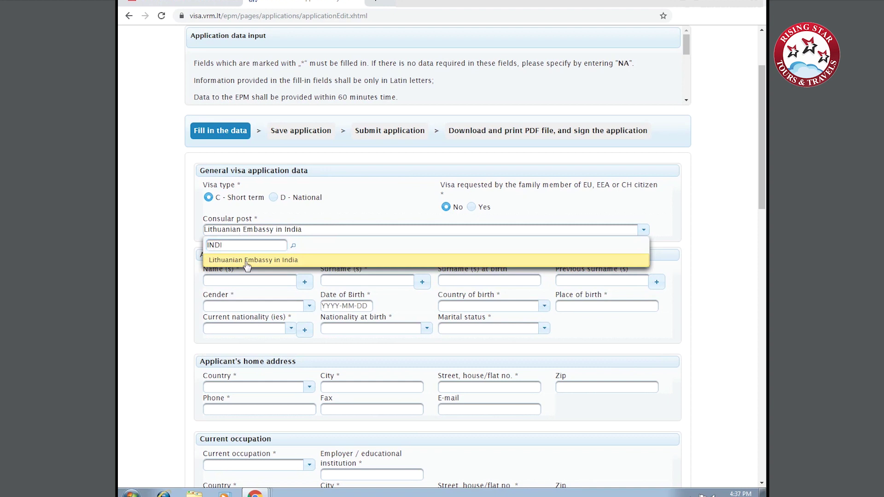
{"action": "left_click", "coordinate": [246, 260]}
{"action": "left_click", "coordinate": [242, 282]}
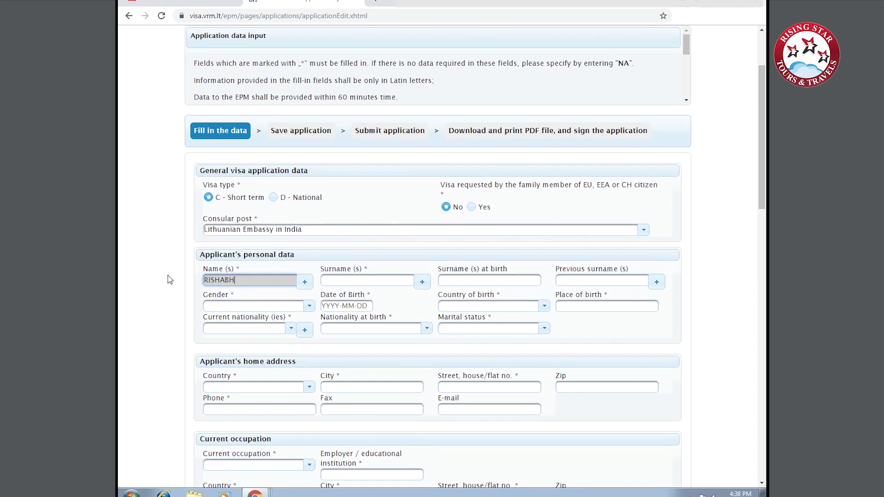
Enter the applicant's surname and set the gender to Male.
{"action": "left_click", "coordinate": [377, 281]}
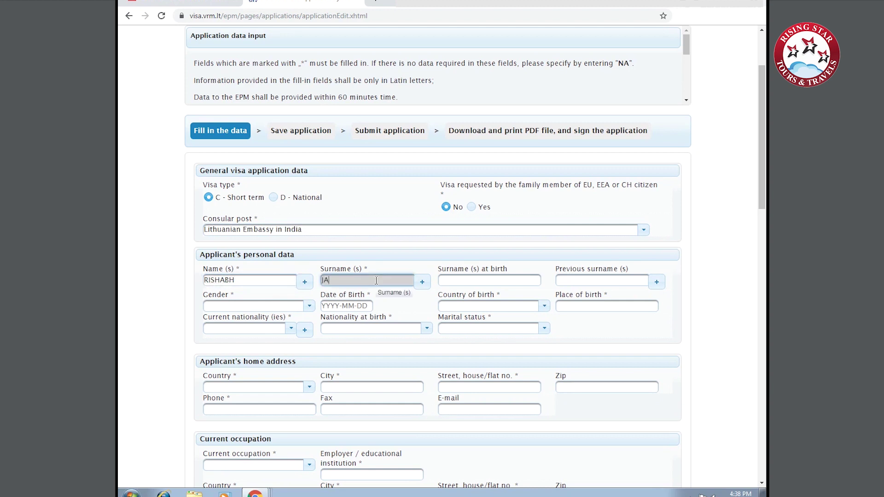
{"action": "type", "text": "JAIN"}
{"action": "key", "text": "Tab"}
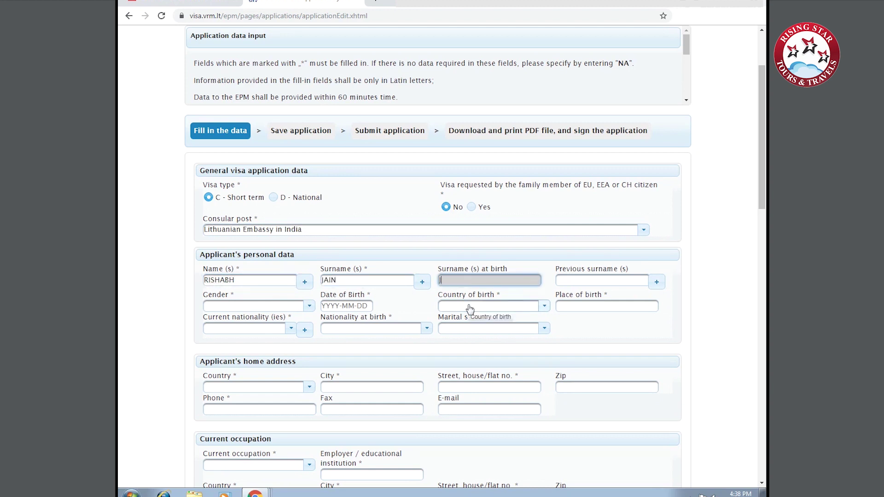
{"action": "key", "text": "Tab"}
{"action": "left_click", "coordinate": [259, 307]}
{"action": "left_click", "coordinate": [213, 349]}
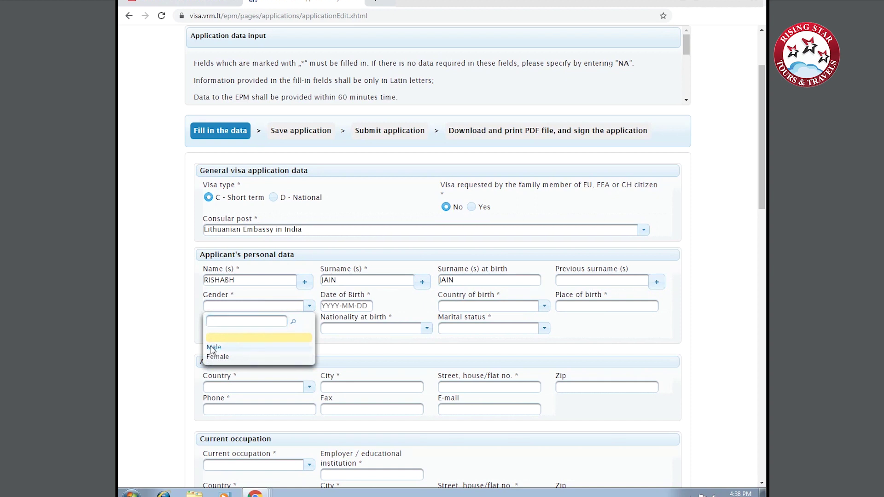
{"action": "left_click", "coordinate": [335, 305]}
{"action": "left_click", "coordinate": [406, 321]}
{"action": "scroll", "coordinate": [405, 207], "scroll_direction": "up", "scroll_amount": 7}
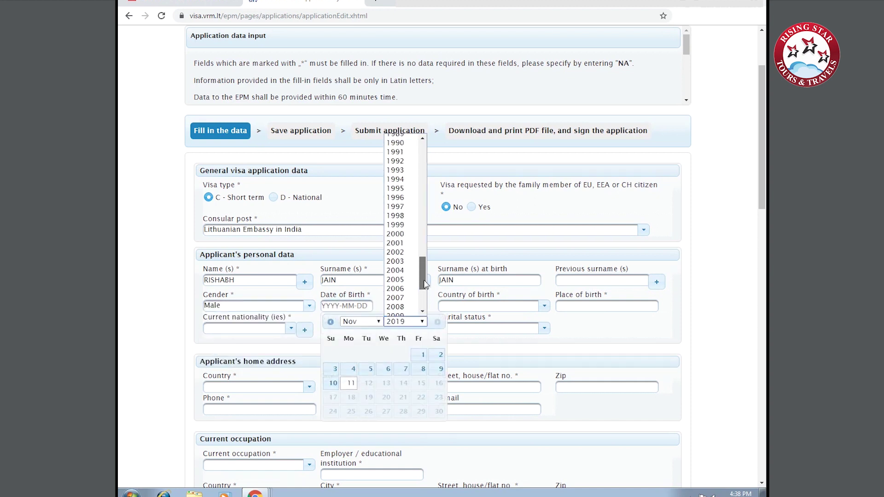
{"action": "left_click", "coordinate": [401, 155]}
{"action": "left_click", "coordinate": [361, 321]}
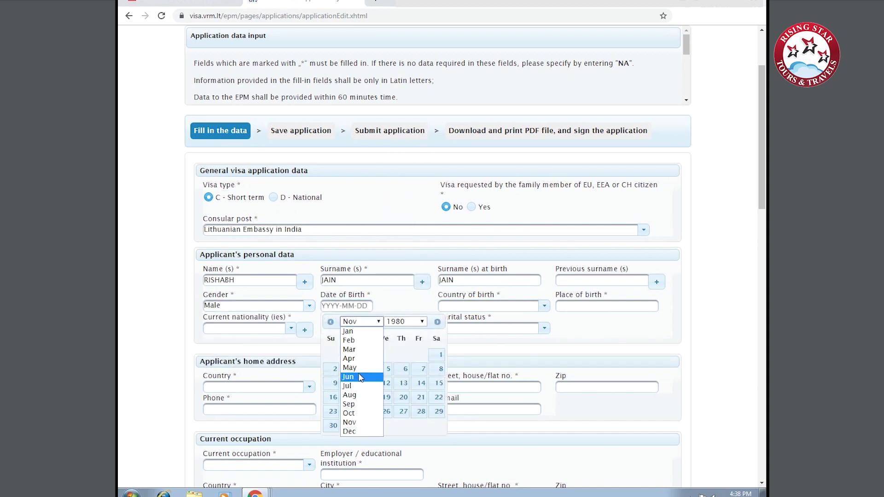
{"action": "left_click", "coordinate": [355, 377]}
{"action": "left_click", "coordinate": [388, 384]}
Set country of birth to India and place of birth to DELHI DELHI.
{"action": "left_click", "coordinate": [465, 306]}
{"action": "type", "text": "India"}
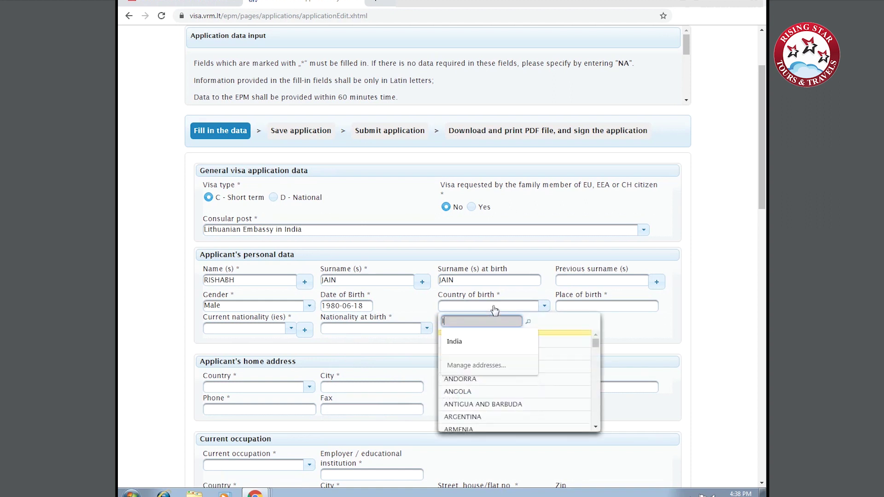
{"action": "left_click", "coordinate": [470, 343]}
{"action": "left_click", "coordinate": [646, 305]}
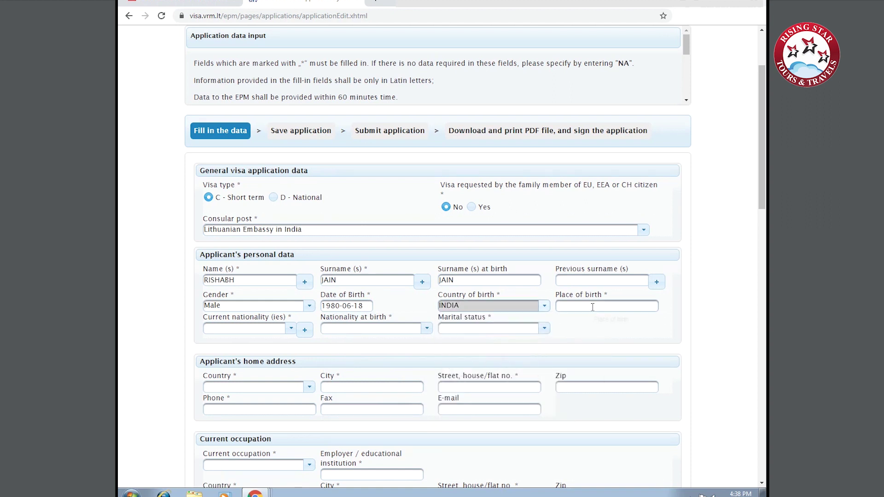
{"action": "type", "text": "DELHI DELHI"}
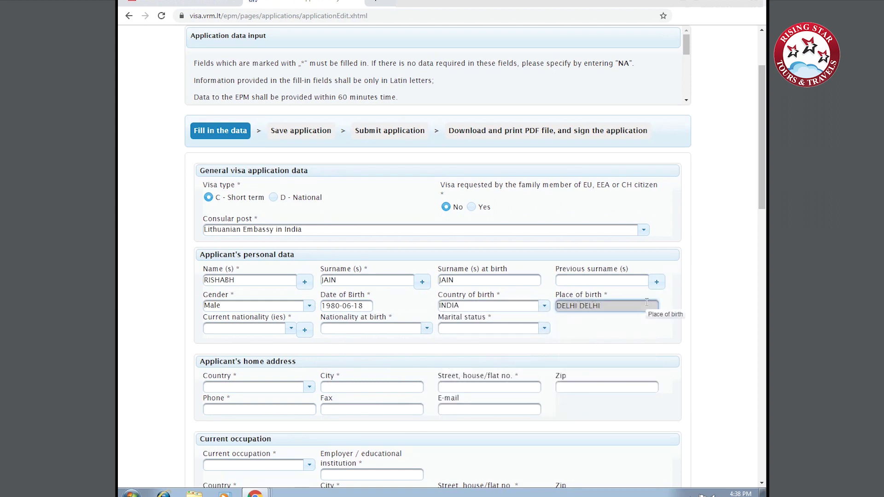
Set current nationality and nationality at birth to INDIA, and marital status to Married.
{"action": "left_click", "coordinate": [278, 329]}
{"action": "type", "text": "India"}
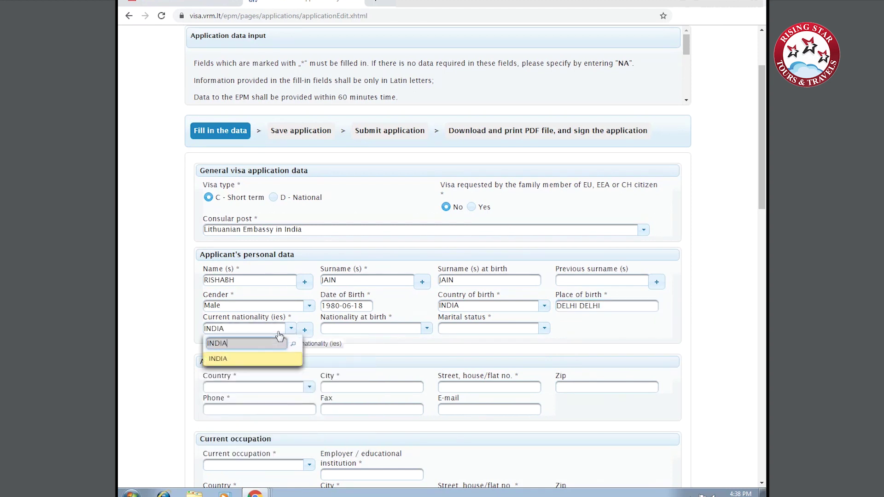
{"action": "left_click", "coordinate": [236, 363]}
{"action": "left_click", "coordinate": [349, 333]}
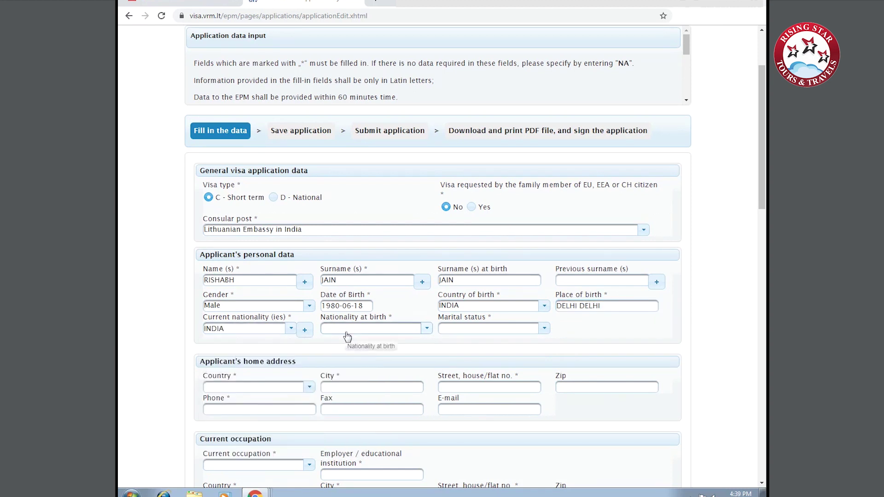
{"action": "type", "text": "ID"}
{"action": "key", "text": "BackSpace"}
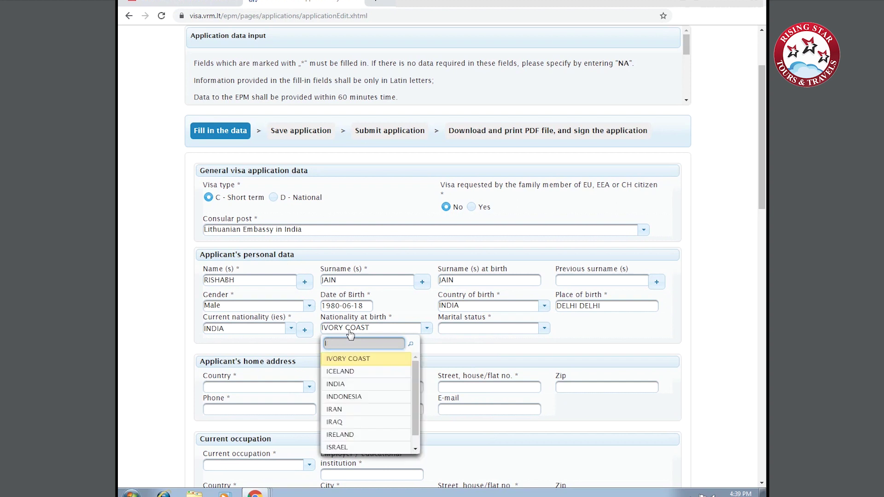
{"action": "type", "text": "ndi"}
{"action": "left_click", "coordinate": [345, 364]}
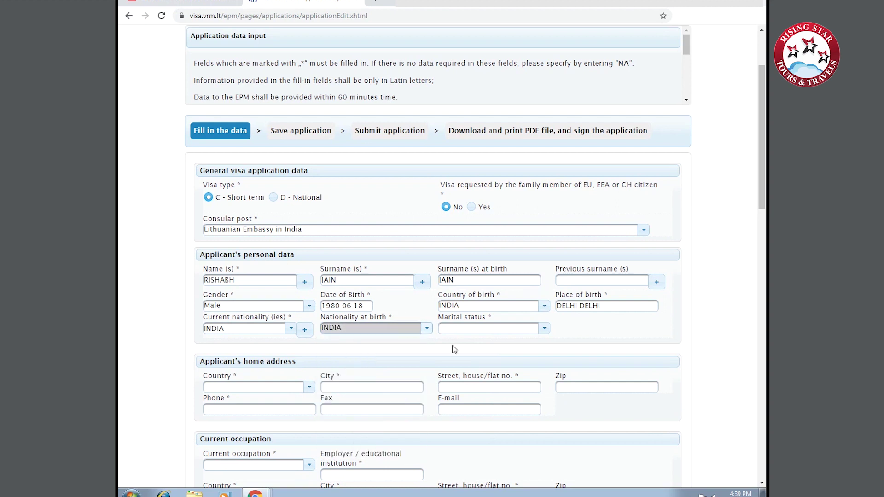
{"action": "left_click", "coordinate": [497, 329]}
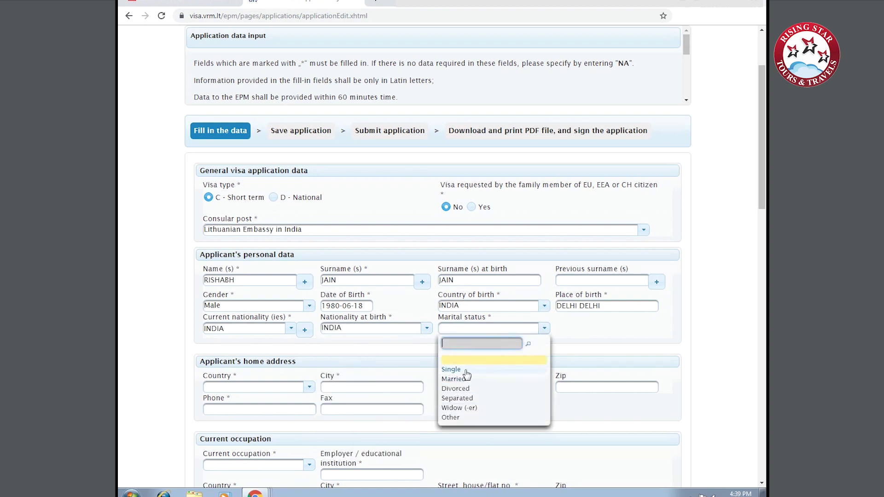
{"action": "left_click", "coordinate": [466, 380]}
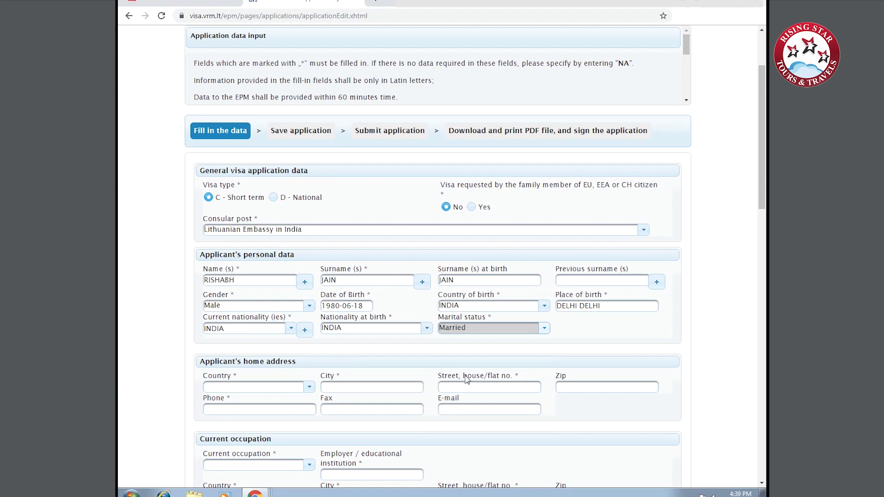
{"action": "left_click", "coordinate": [229, 387]}
Set the home address country to India, street ABV and zip code 110000.
{"action": "type", "text": "India"}
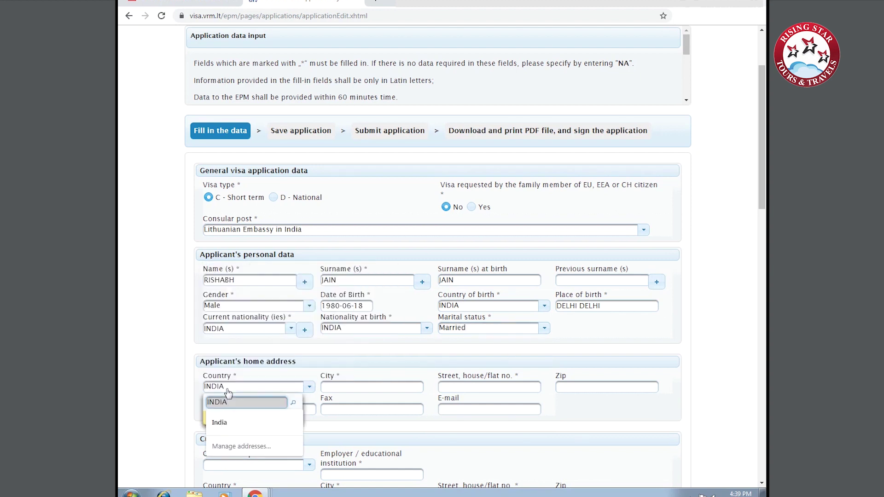
{"action": "left_click", "coordinate": [229, 424]}
{"action": "left_click", "coordinate": [389, 386]}
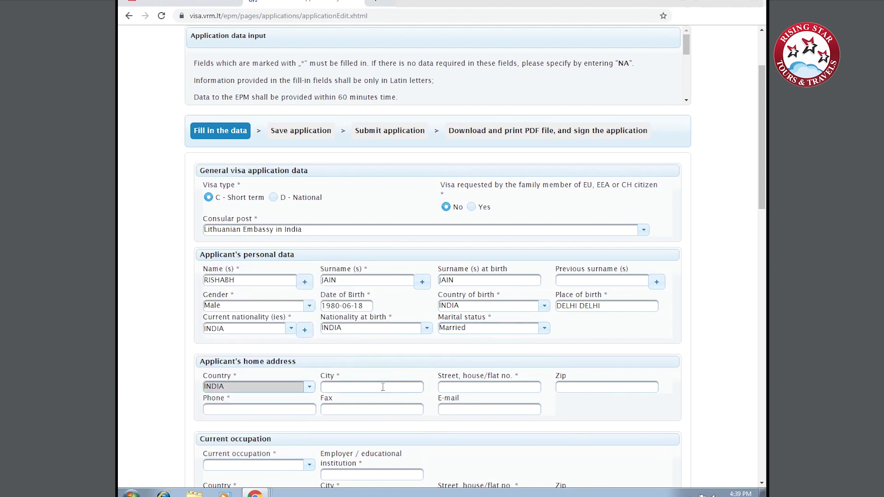
{"action": "left_click", "coordinate": [500, 388]}
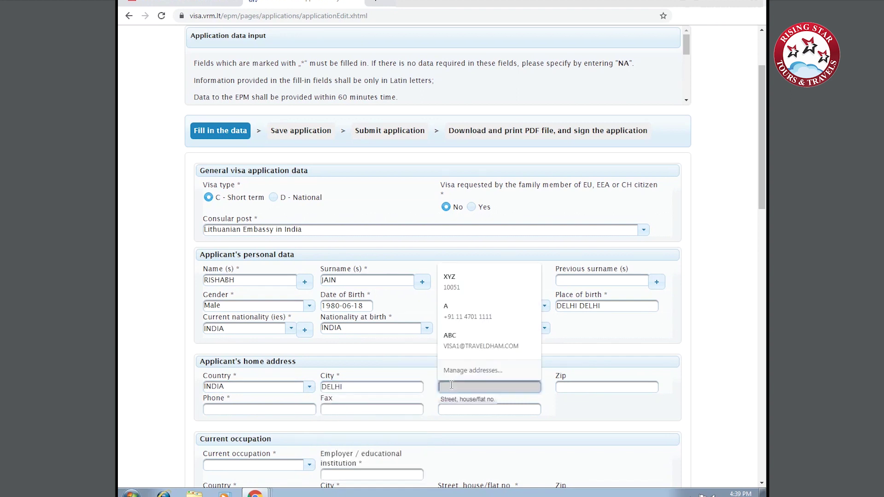
{"action": "type", "text": "ABV"}
{"action": "left_click", "coordinate": [573, 389]}
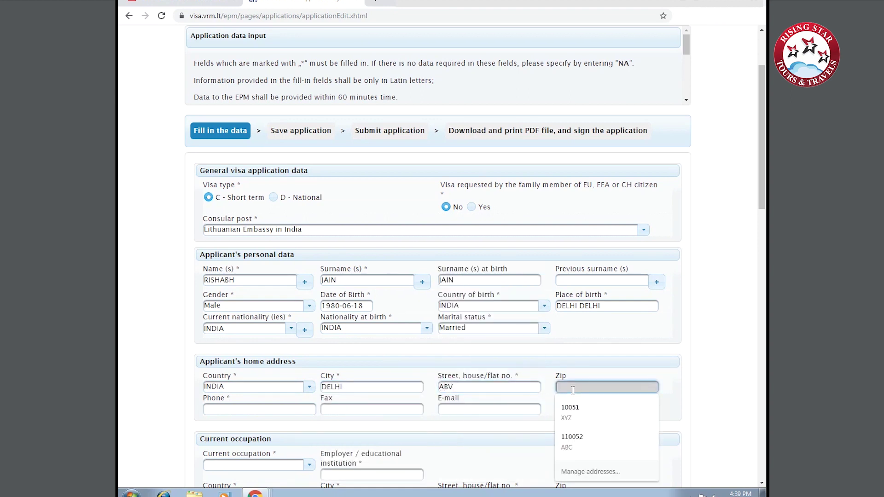
{"action": "type", "text": "110000"}
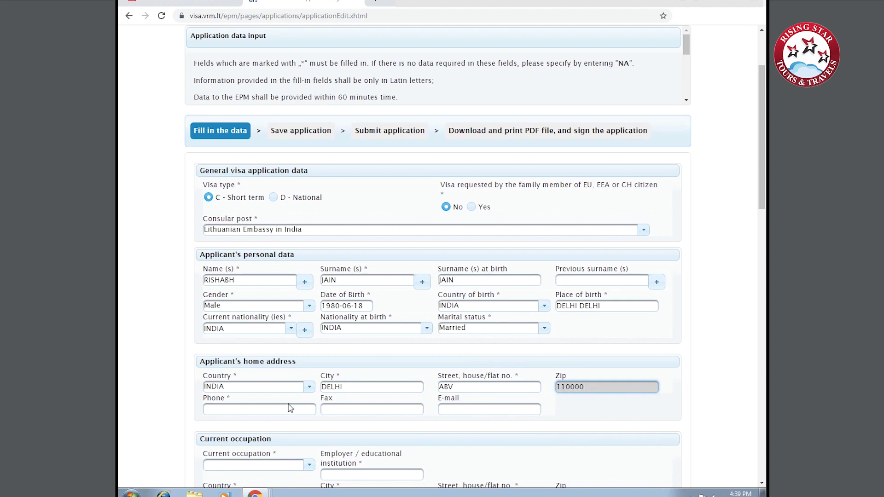
Enter the applicant's home phone number and e-mail address.
{"action": "left_click", "coordinate": [289, 408]}
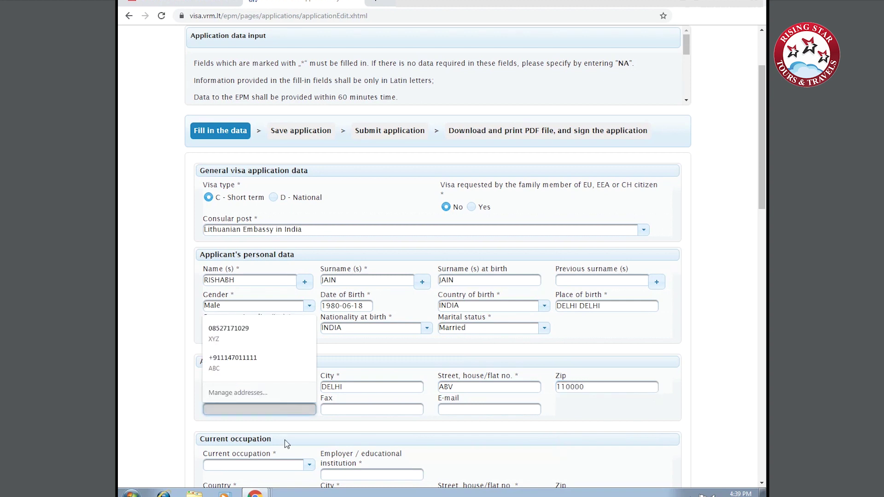
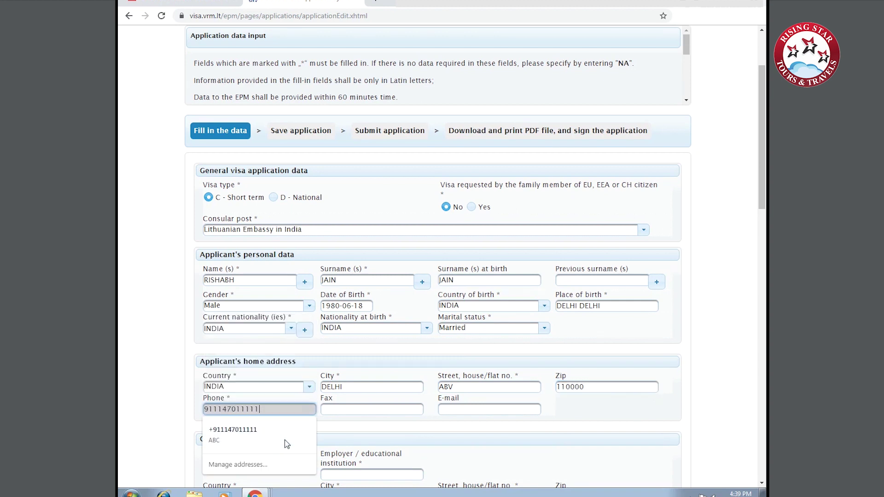
{"action": "left_click", "coordinate": [456, 410]}
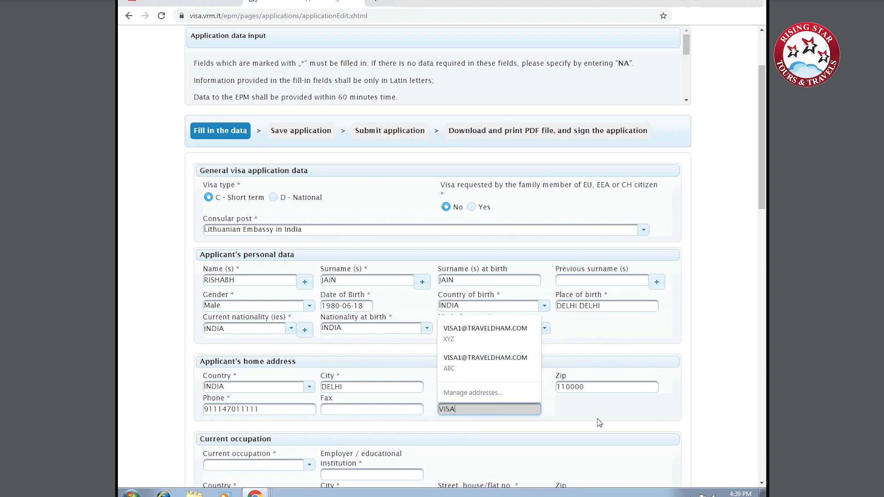
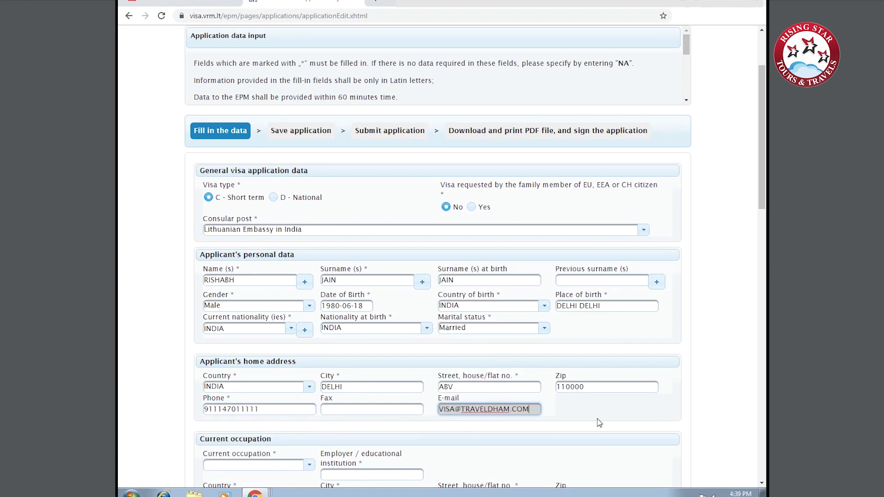
{"action": "scroll", "coordinate": [599, 423], "scroll_direction": "down", "scroll_amount": 4}
Choose Other as current occupation and fill in employer ABC and the occupation description.
{"action": "left_click", "coordinate": [257, 263]}
{"action": "scroll", "coordinate": [281, 339], "scroll_direction": "down", "scroll_amount": 5}
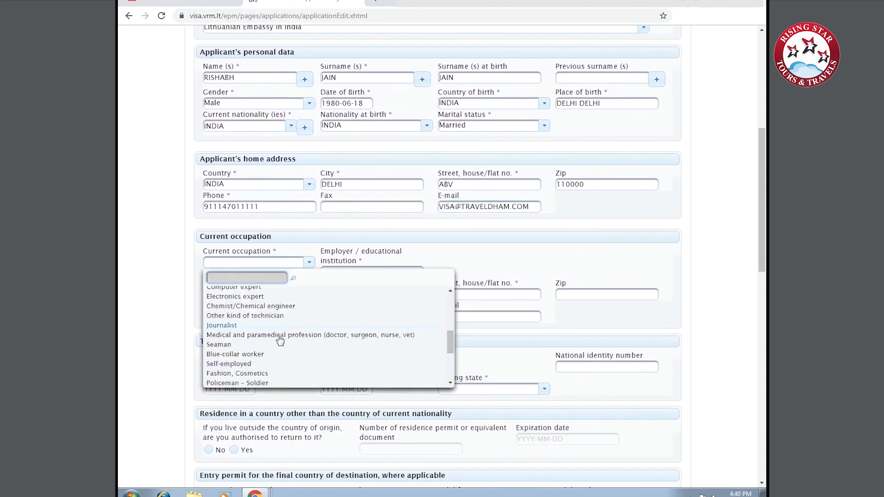
{"action": "scroll", "coordinate": [280, 339], "scroll_direction": "down", "scroll_amount": 2}
{"action": "left_click", "coordinate": [257, 368]}
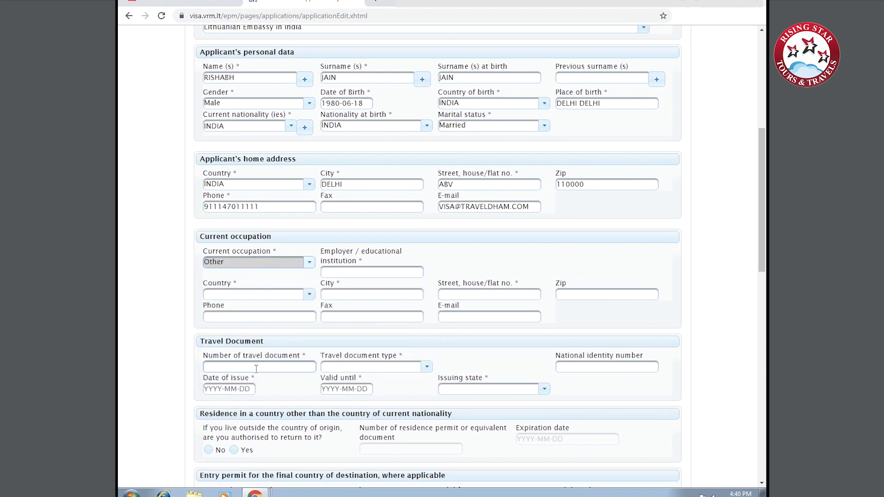
{"action": "left_click", "coordinate": [364, 271]}
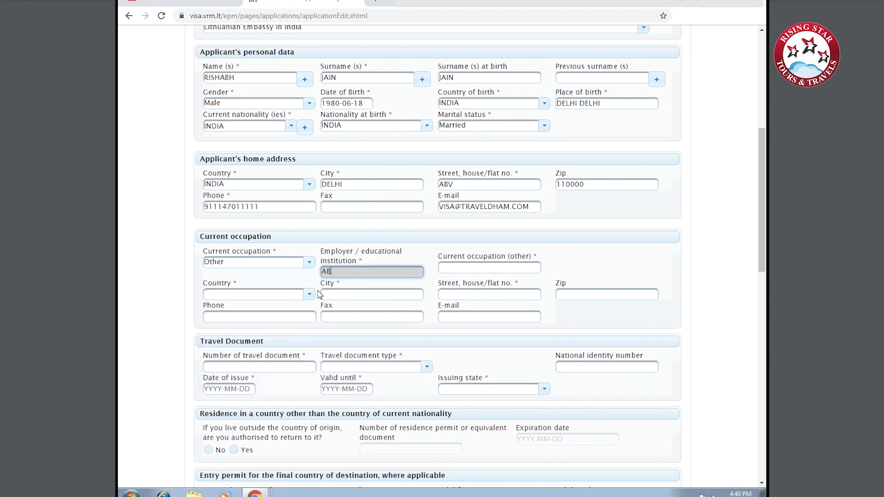
{"action": "left_click", "coordinate": [491, 269]}
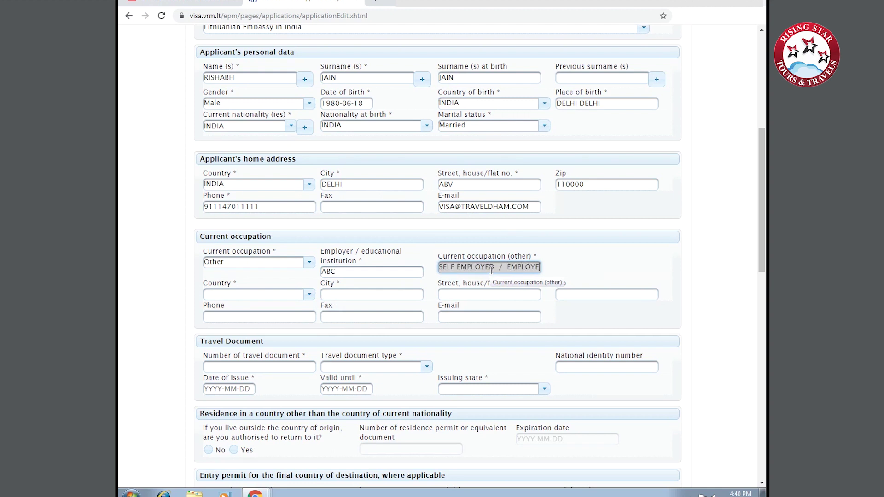
Set the employer address to India, DELHI, street DEF, zip code 123456.
{"action": "left_click", "coordinate": [250, 297]}
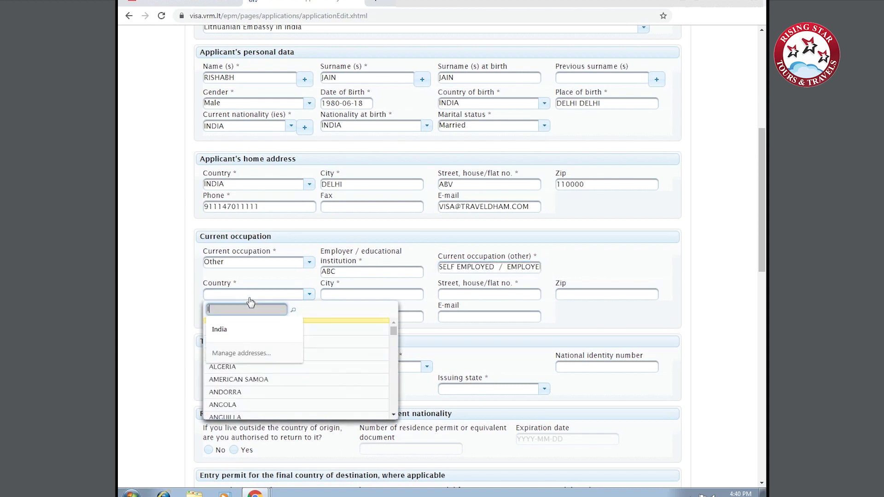
{"action": "left_click", "coordinate": [241, 328]}
{"action": "left_click", "coordinate": [386, 295]}
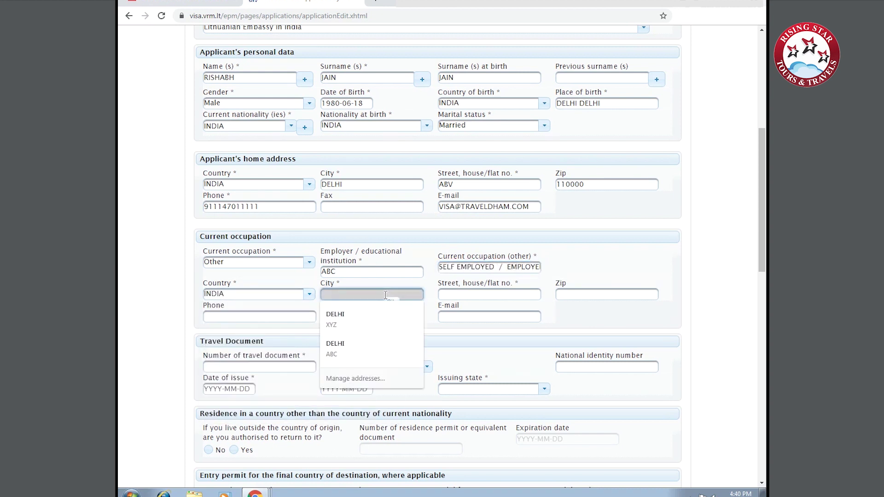
{"action": "type", "text": "DELHI"}
{"action": "left_click", "coordinate": [468, 295]}
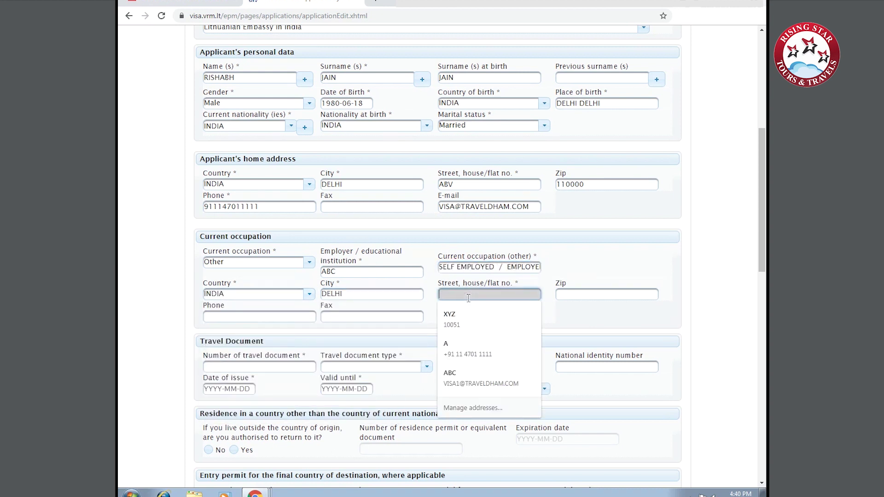
{"action": "type", "text": "DEF"}
{"action": "key", "text": "Tab"}
{"action": "type", "text": "123456"}
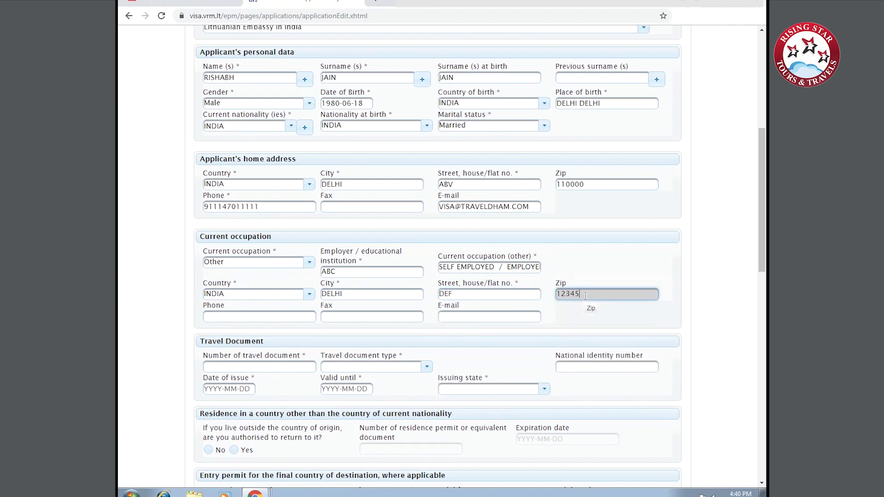
Enter the employer's phone number and e-mail address.
{"action": "left_click", "coordinate": [300, 315]}
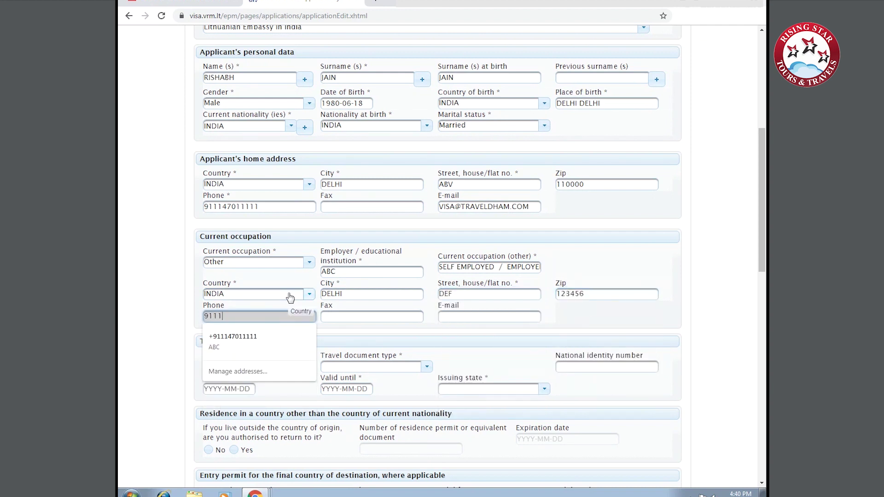
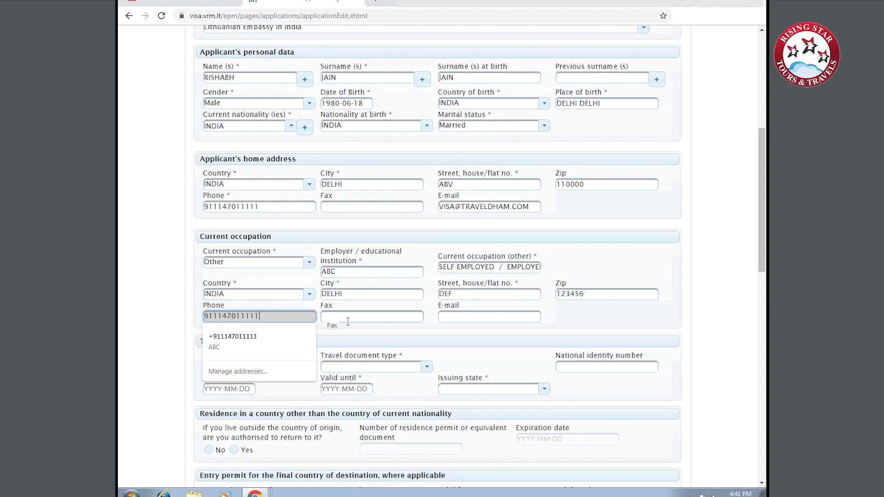
{"action": "left_click", "coordinate": [489, 317]}
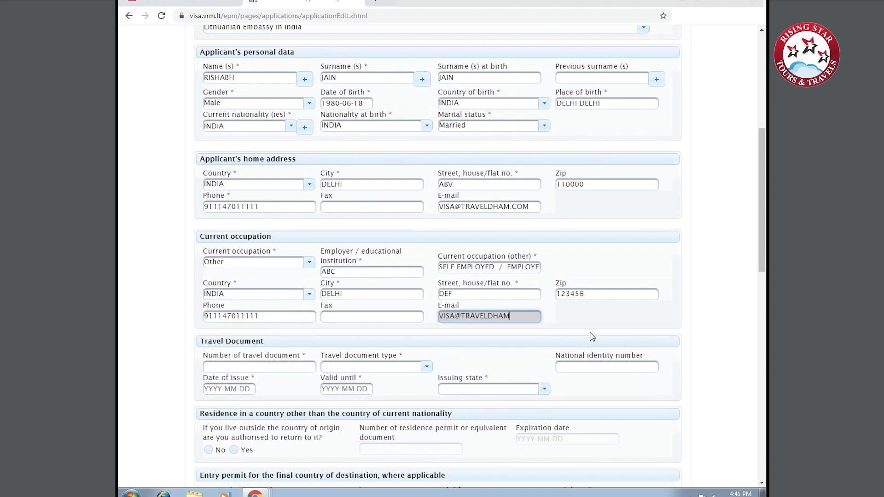
{"action": "key", "text": "Tab"}
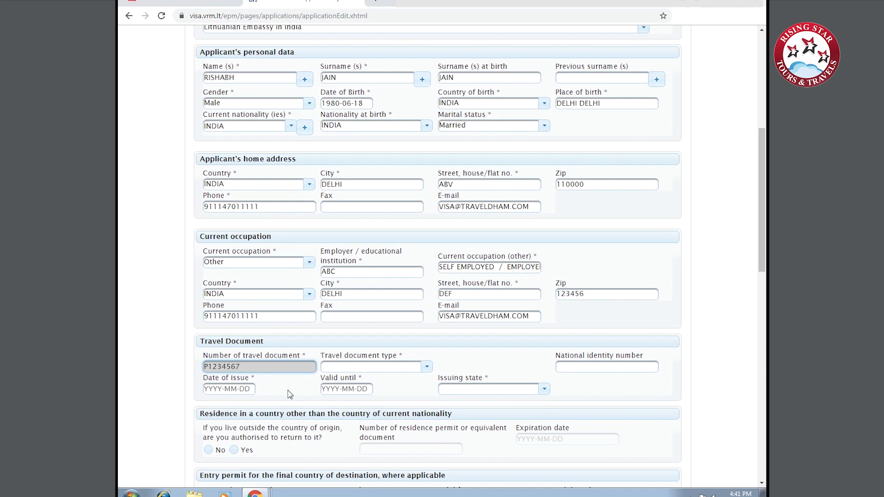
Choose Ordinary passport as document type with issue date 18 July 2017.
{"action": "left_click", "coordinate": [369, 367]}
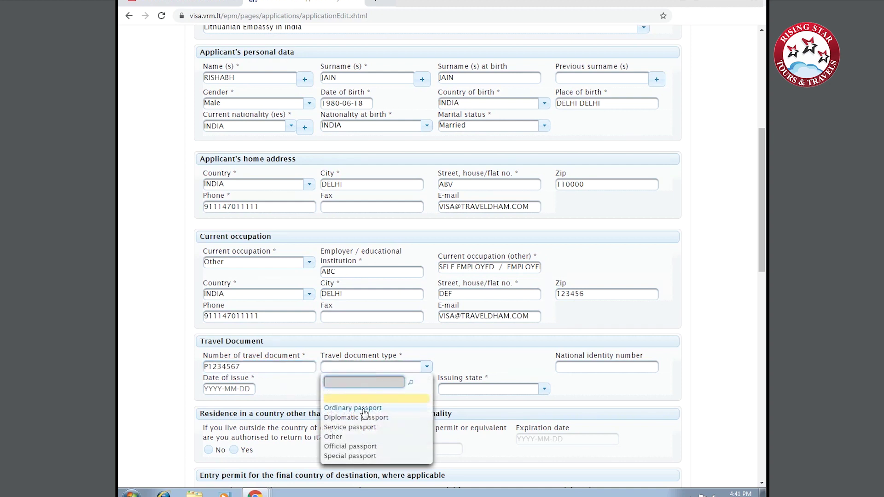
{"action": "left_click", "coordinate": [363, 409]}
{"action": "left_click", "coordinate": [235, 389]}
{"action": "left_click", "coordinate": [287, 282]}
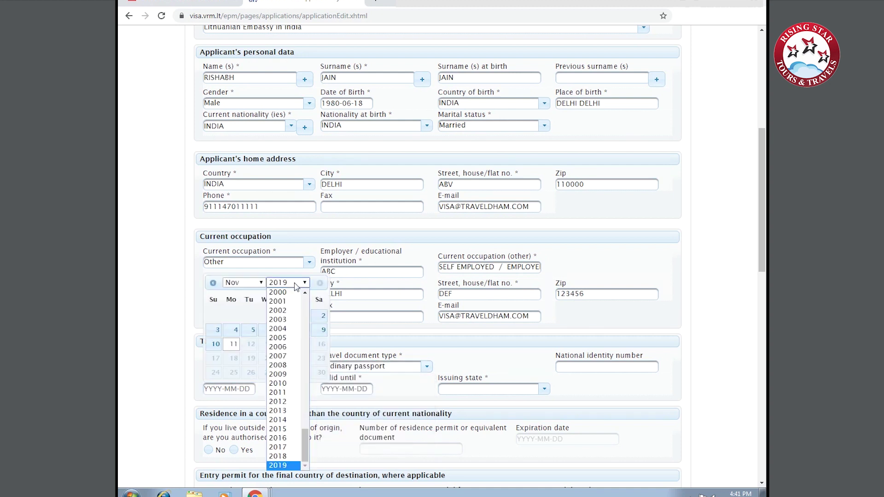
{"action": "left_click", "coordinate": [253, 293]}
{"action": "left_click", "coordinate": [247, 283]}
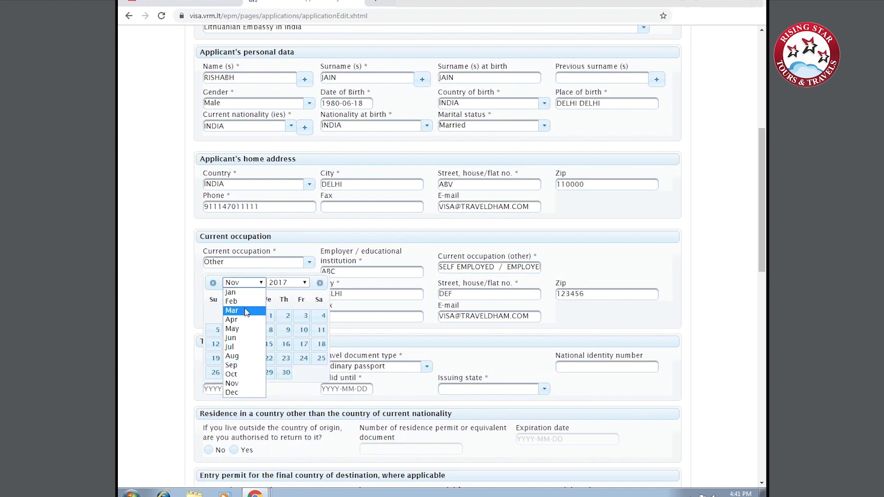
{"action": "left_click", "coordinate": [245, 348]}
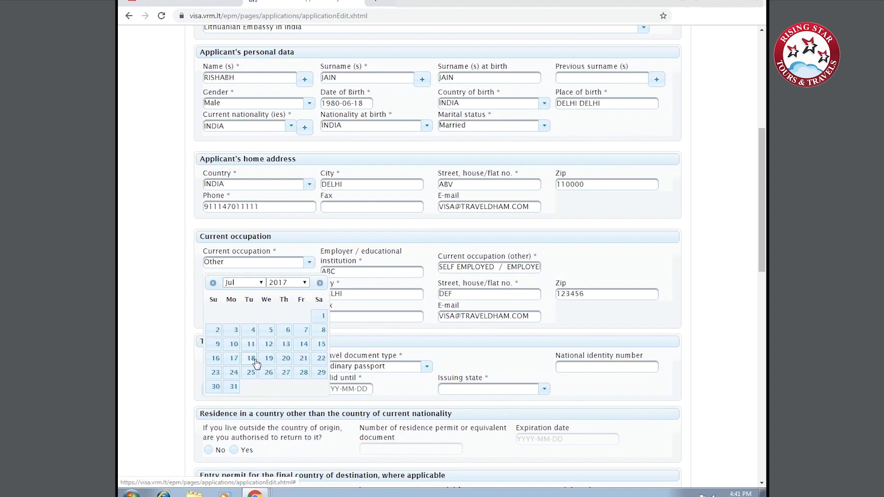
{"action": "left_click", "coordinate": [253, 359]}
Set the passport expiry date to 17 July 2027 and issuing state to INDIA.
{"action": "left_click", "coordinate": [359, 390]}
{"action": "left_click", "coordinate": [406, 283]}
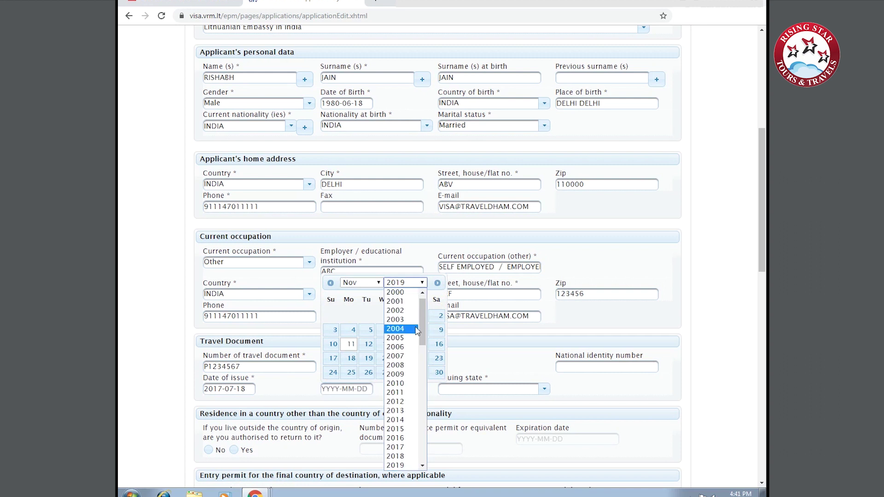
{"action": "scroll", "coordinate": [405, 350], "scroll_direction": "down", "scroll_amount": 2}
{"action": "left_click", "coordinate": [401, 437]}
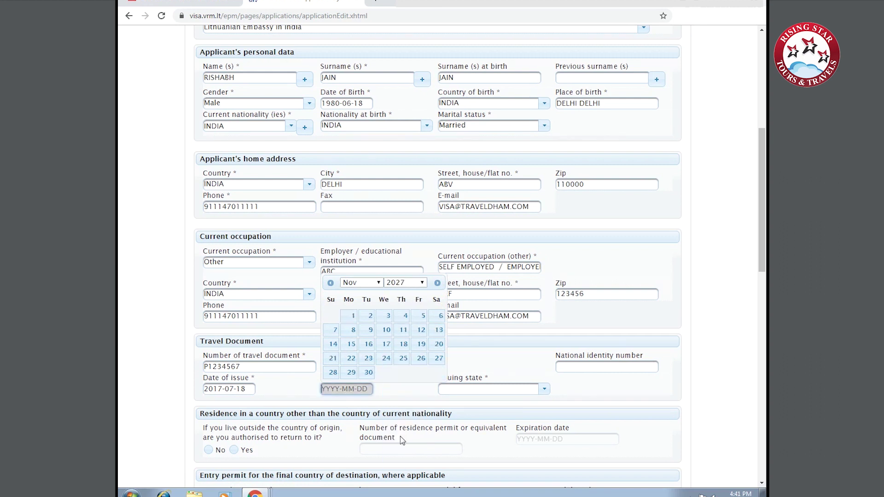
{"action": "left_click", "coordinate": [372, 282]}
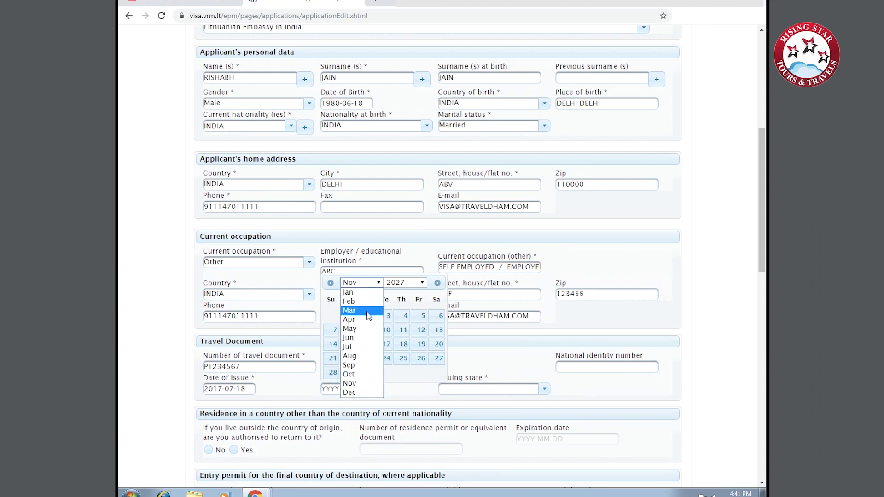
{"action": "left_click", "coordinate": [368, 354]}
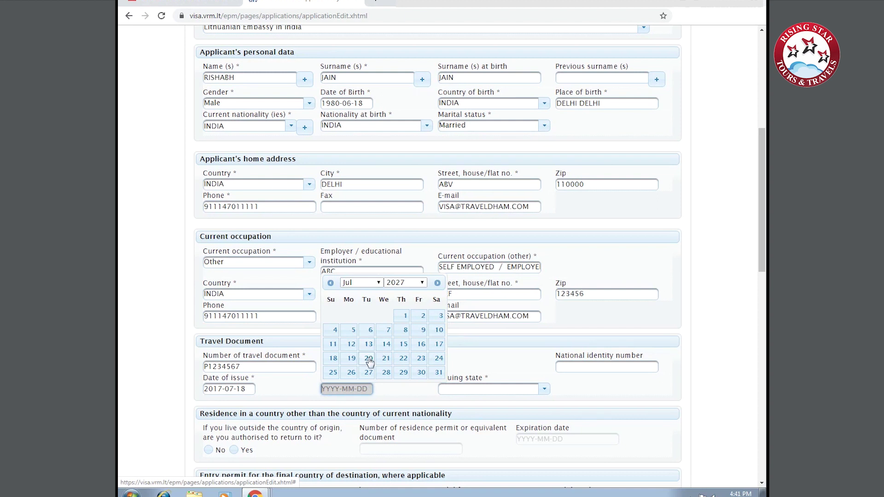
{"action": "left_click", "coordinate": [439, 345]}
{"action": "left_click", "coordinate": [475, 390]}
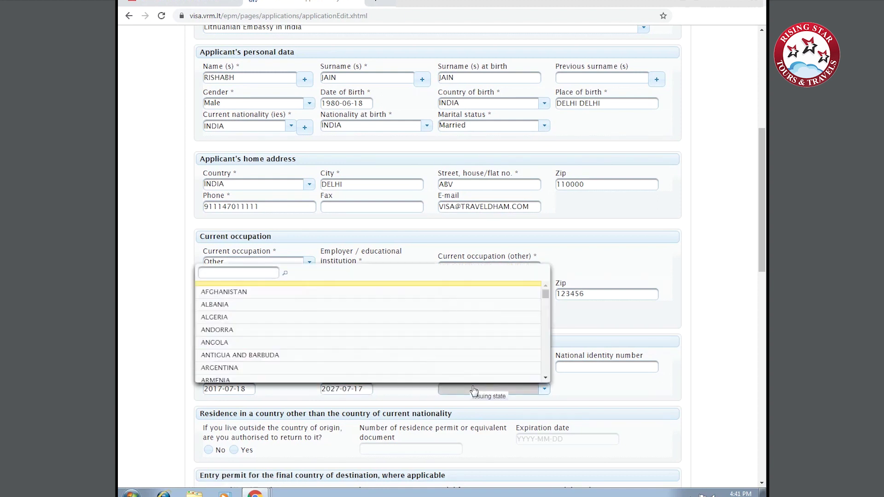
{"action": "type", "text": "INDIA"}
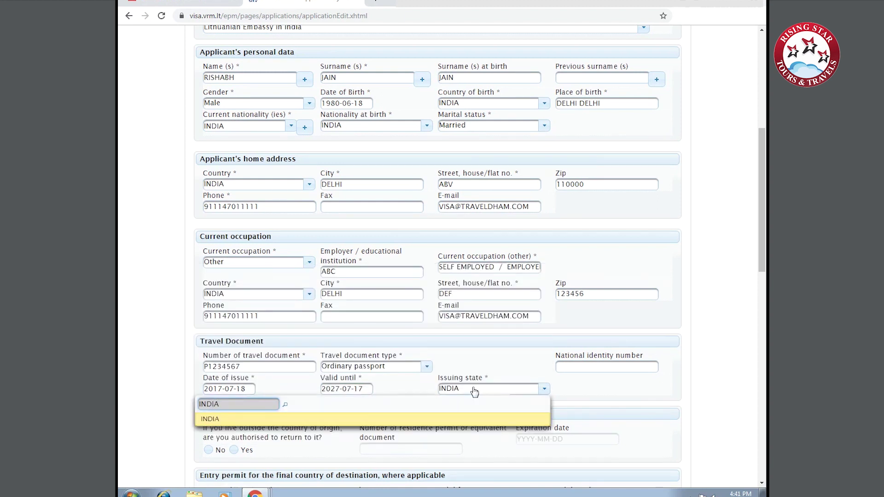
{"action": "left_click", "coordinate": [219, 421]}
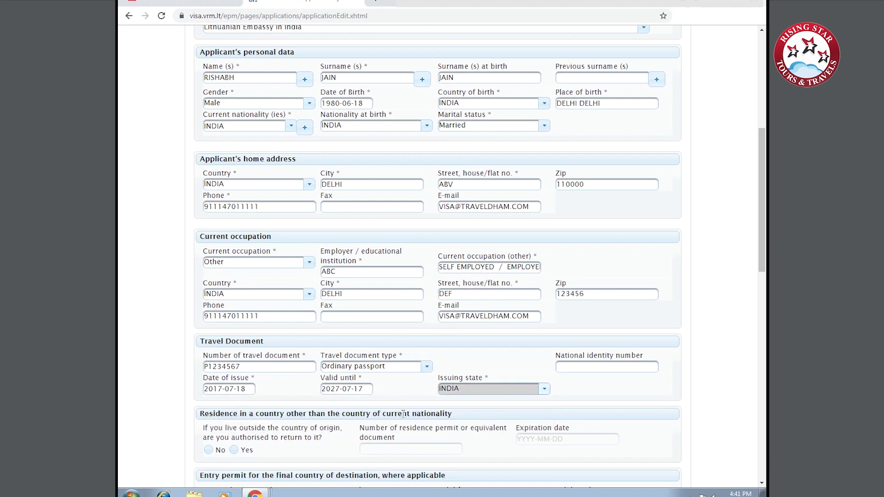
Answer No to both the return-authorisation and residence-permit questions.
{"action": "scroll", "coordinate": [403, 413], "scroll_direction": "down", "scroll_amount": 2}
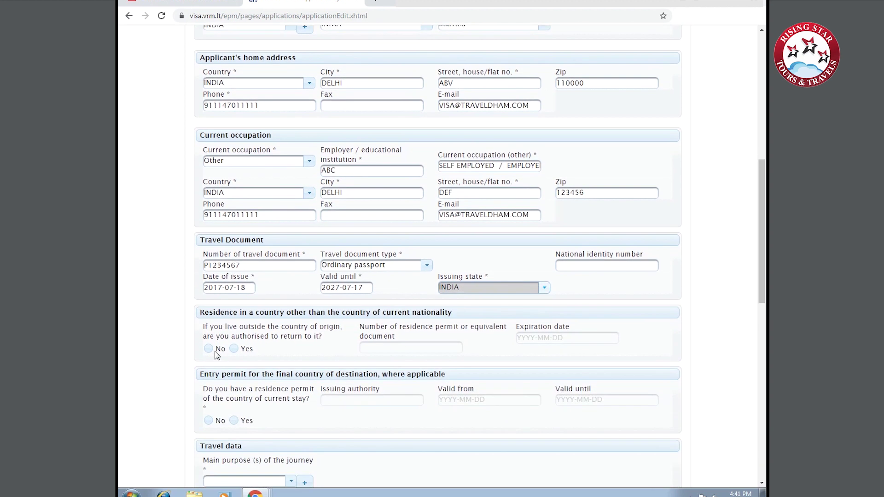
{"action": "left_click", "coordinate": [216, 350]}
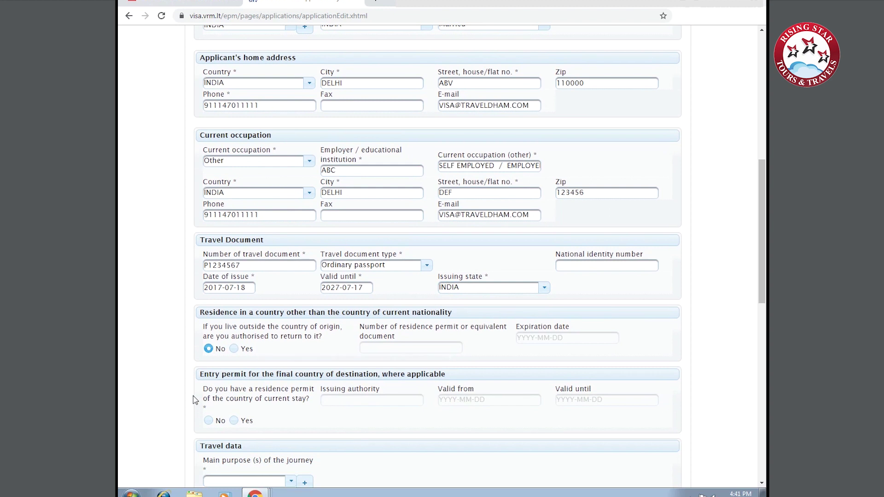
{"action": "scroll", "coordinate": [194, 399], "scroll_direction": "down", "scroll_amount": 2}
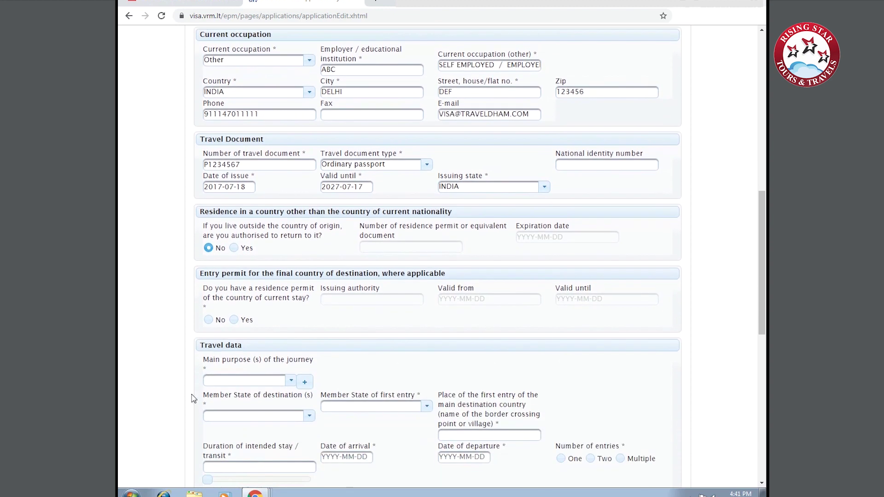
{"action": "left_click", "coordinate": [211, 326]}
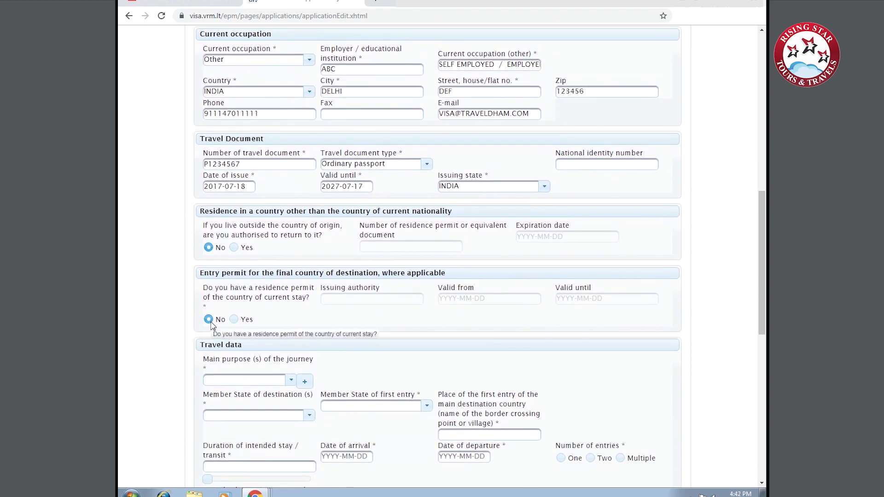
{"action": "scroll", "coordinate": [159, 341], "scroll_direction": "down", "scroll_amount": 2}
{"action": "left_click", "coordinate": [244, 279]}
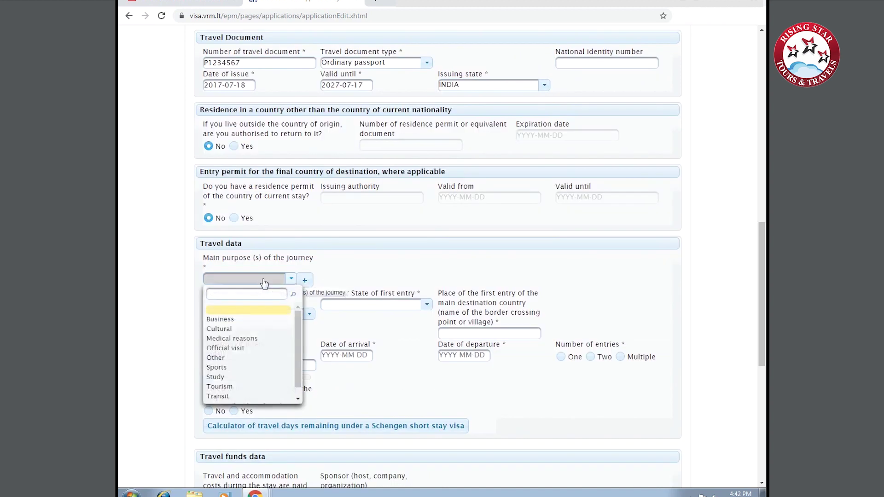
Set the journey purpose to Tourism with Lithuania as destination and first-entry state.
{"action": "left_click", "coordinate": [220, 387]}
{"action": "left_click", "coordinate": [295, 315]}
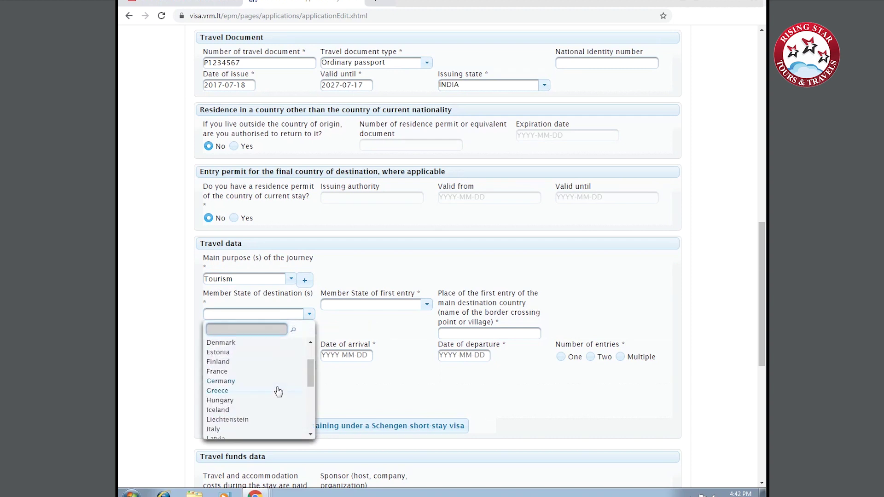
{"action": "scroll", "coordinate": [279, 392], "scroll_direction": "down", "scroll_amount": 2}
{"action": "left_click", "coordinate": [276, 403]}
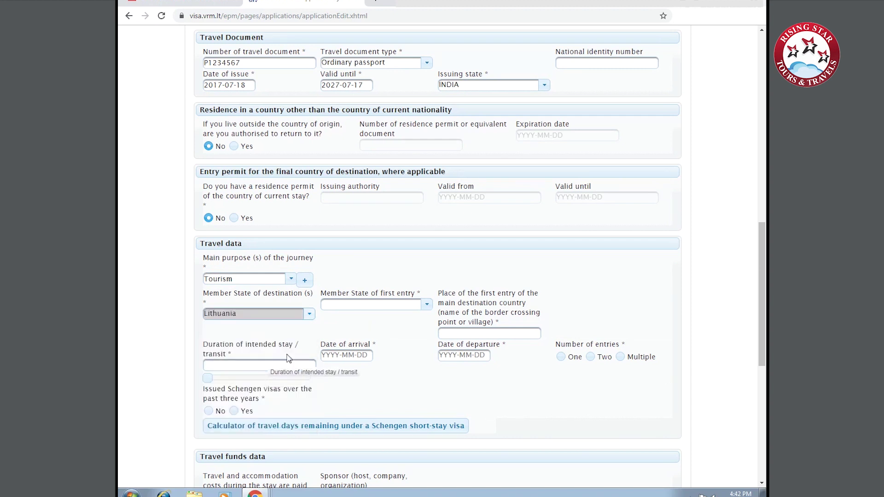
{"action": "left_click", "coordinate": [368, 305]}
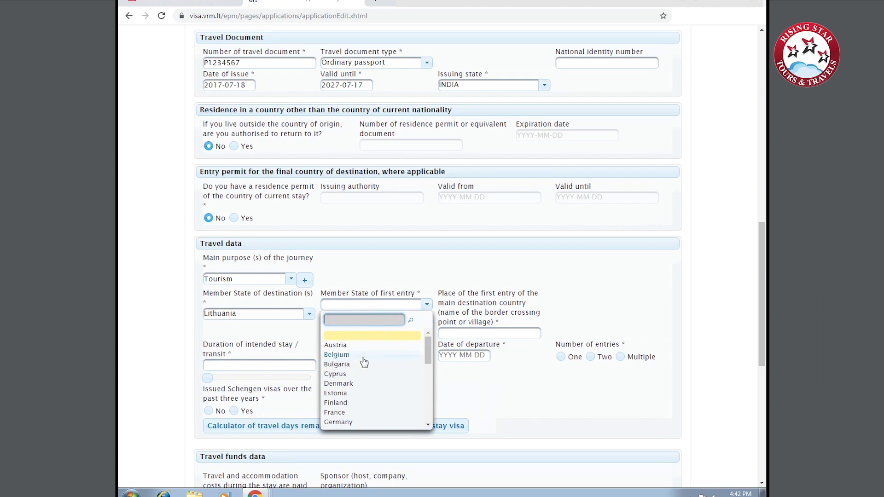
{"action": "scroll", "coordinate": [364, 368], "scroll_direction": "down", "scroll_amount": 4}
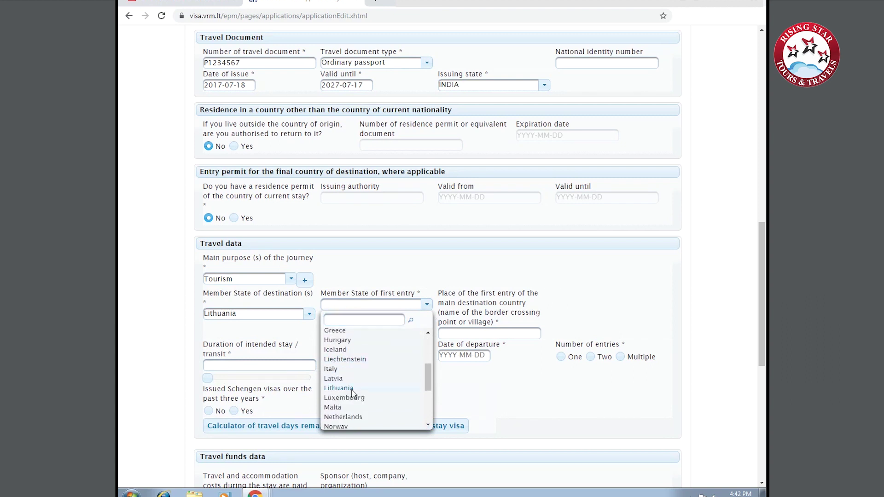
{"action": "left_click", "coordinate": [341, 388]}
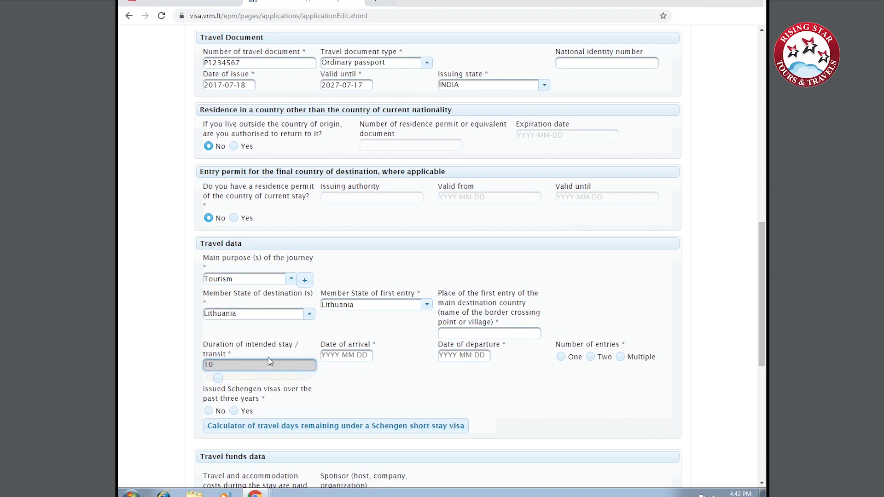
Set the 10-day stay from 1 to 10 December 2019 with multiple entries.
{"action": "left_click", "coordinate": [341, 359]}
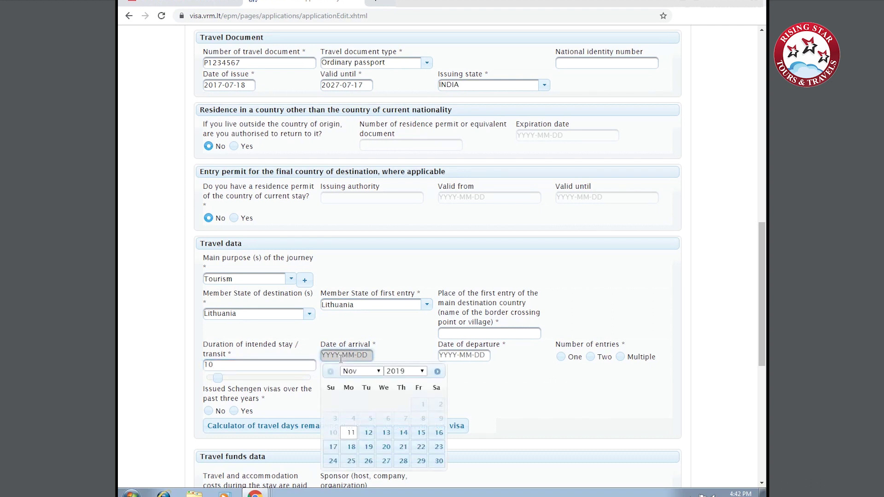
{"action": "left_click", "coordinate": [361, 371]}
{"action": "left_click", "coordinate": [362, 383]}
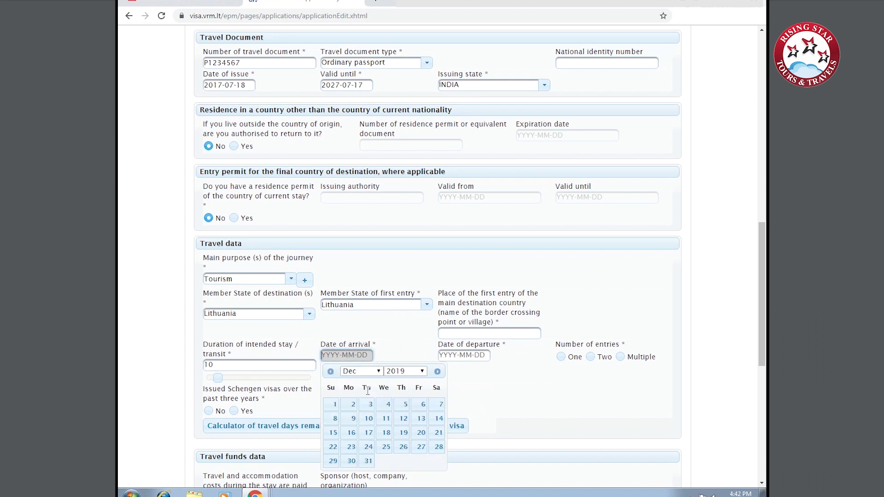
{"action": "left_click", "coordinate": [331, 407]}
{"action": "left_click", "coordinate": [466, 357]}
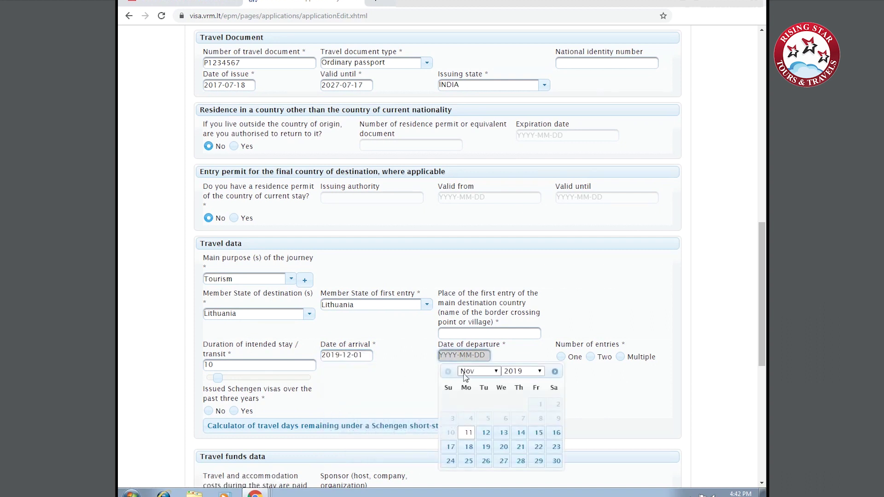
{"action": "left_click", "coordinate": [465, 376]}
{"action": "left_click", "coordinate": [466, 386]}
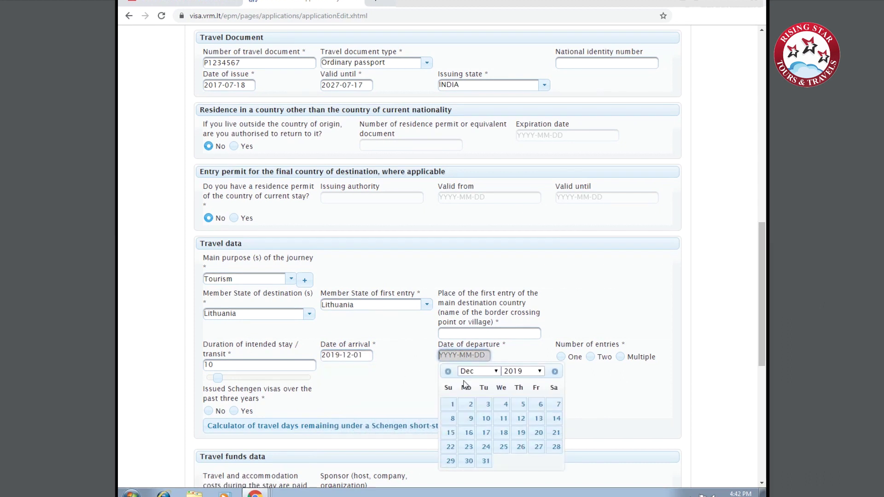
{"action": "left_click", "coordinate": [491, 420]}
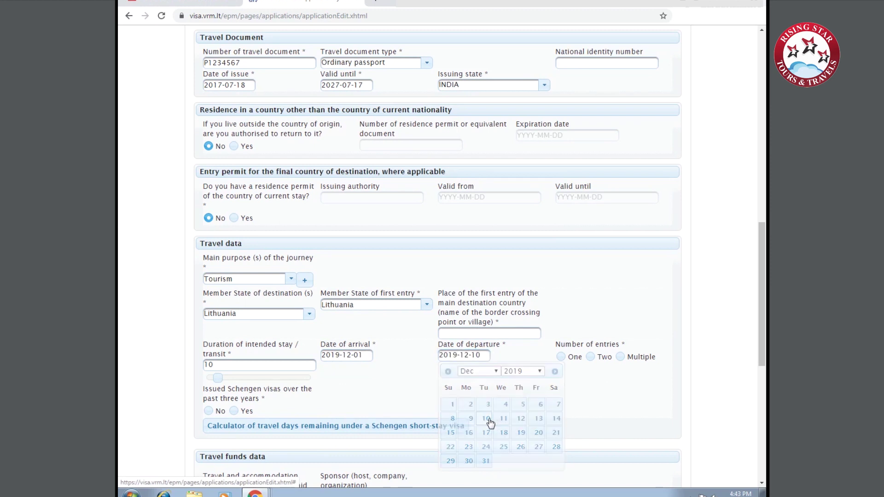
{"action": "left_click", "coordinate": [620, 357]}
{"action": "scroll", "coordinate": [511, 377], "scroll_direction": "down", "scroll_amount": 2}
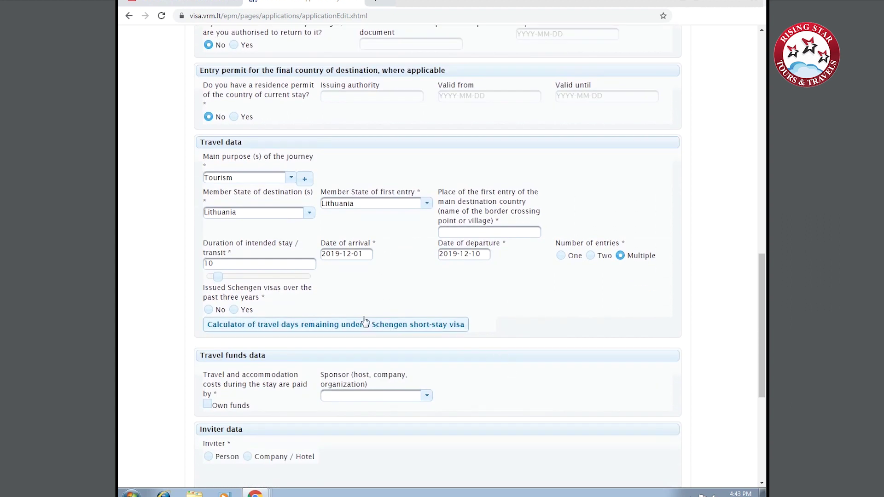
Answer No to previous Schengen visas and select Own funds with Cash as support.
{"action": "left_click", "coordinate": [216, 310]}
{"action": "scroll", "coordinate": [219, 304], "scroll_direction": "down", "scroll_amount": 1}
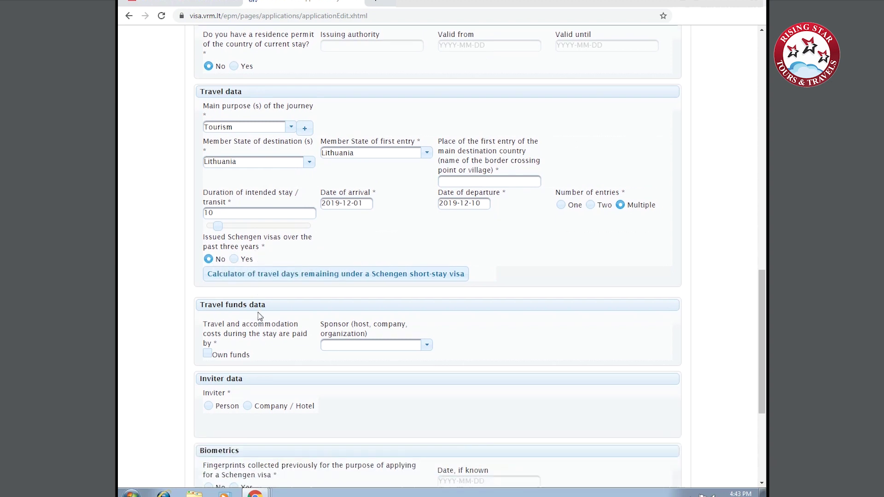
{"action": "left_click_drag", "start_coordinate": [220, 234], "coordinate": [219, 234]}
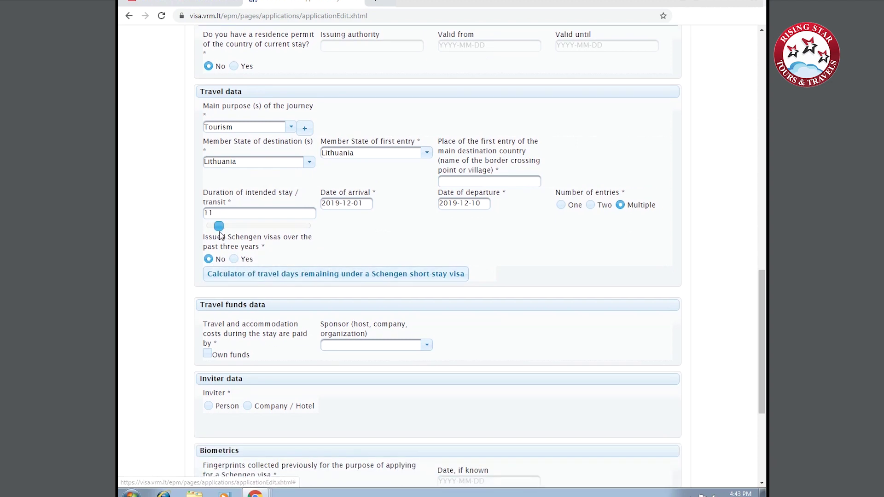
{"action": "scroll", "coordinate": [228, 286], "scroll_direction": "down", "scroll_amount": 1}
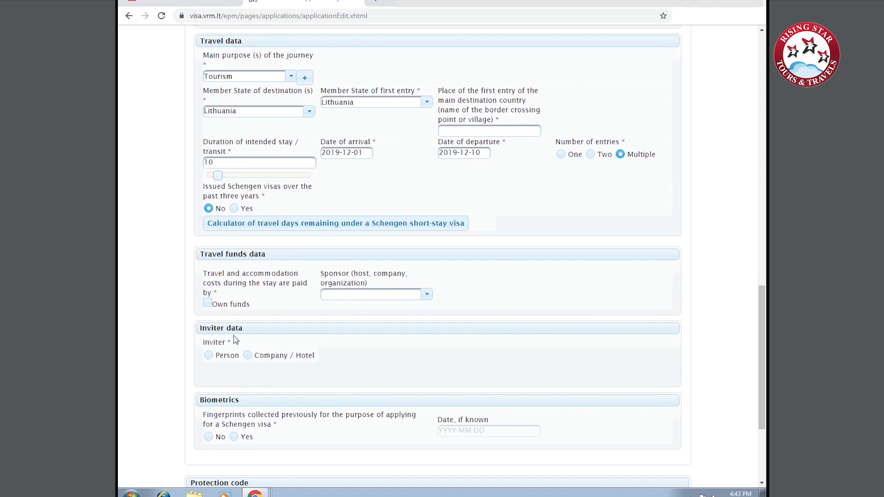
{"action": "left_click", "coordinate": [208, 304]}
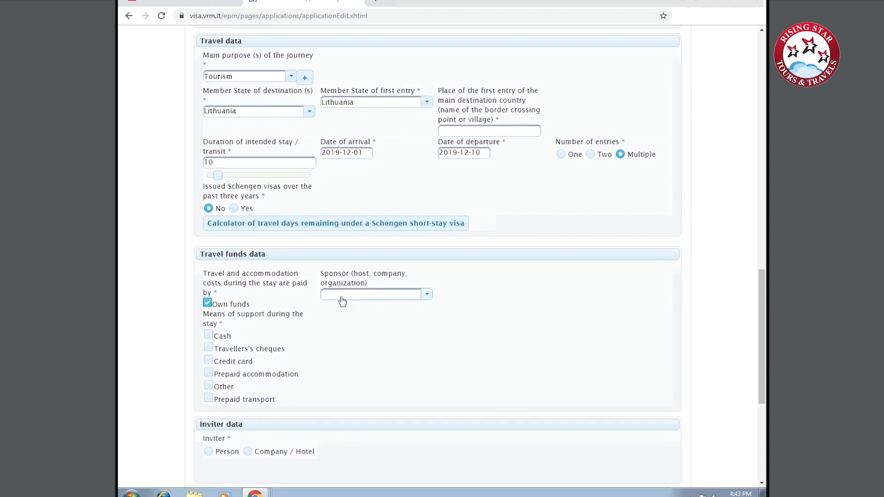
{"action": "left_click", "coordinate": [211, 339]}
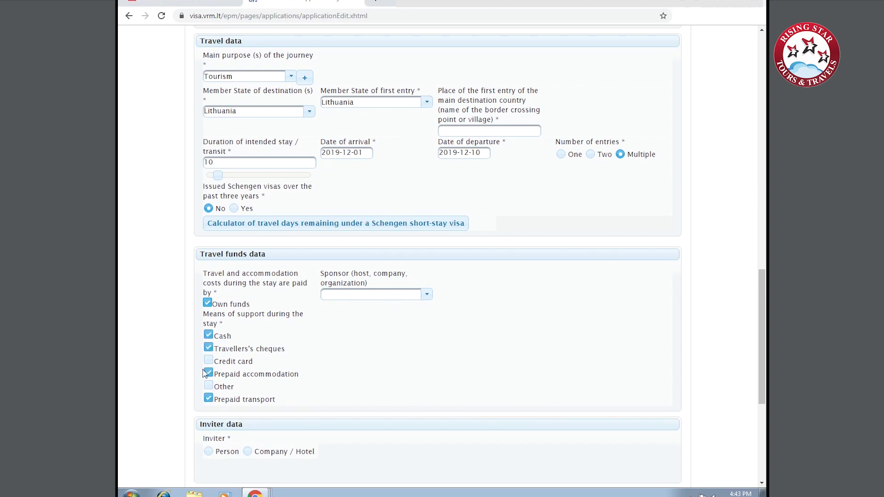
{"action": "scroll", "coordinate": [234, 323], "scroll_direction": "down", "scroll_amount": 3}
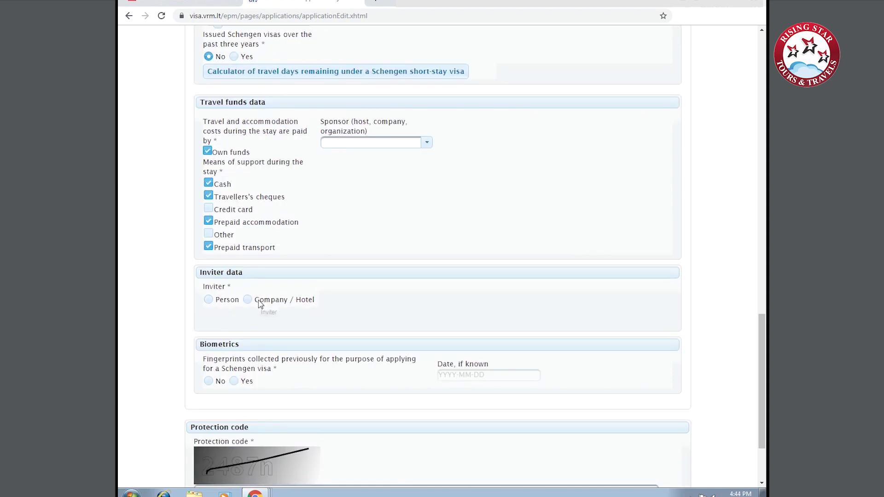
Make the inviter the company ABC and enter the contact person's name and surname.
{"action": "scroll", "coordinate": [314, 315], "scroll_direction": "down", "scroll_amount": 1}
{"action": "left_click", "coordinate": [273, 272]}
{"action": "type", "text": "ABC"}
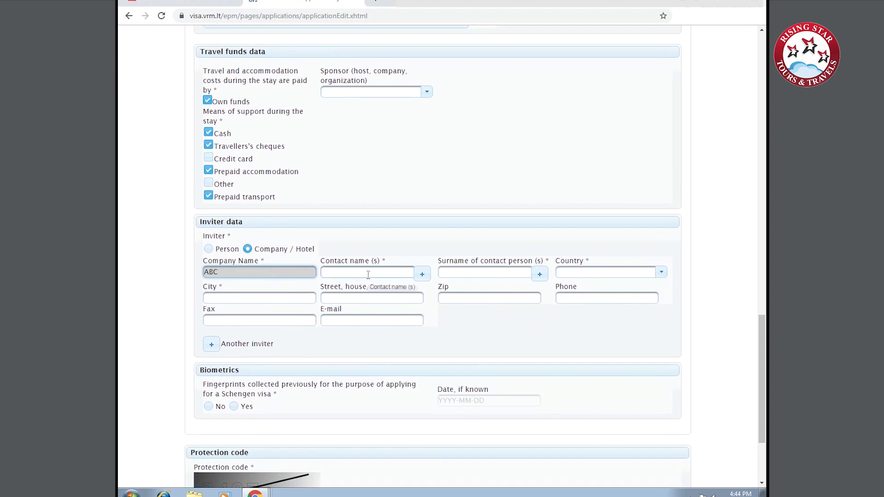
{"action": "left_click", "coordinate": [377, 274]}
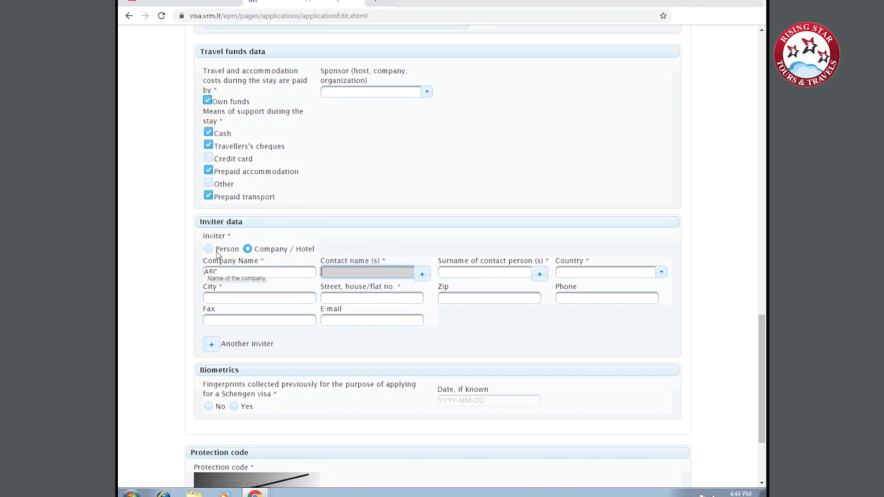
{"action": "left_click", "coordinate": [248, 250]}
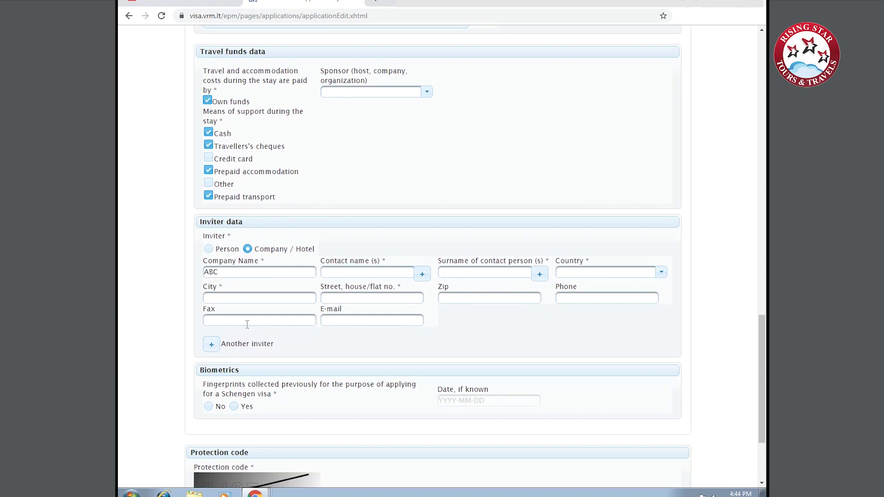
{"action": "left_click", "coordinate": [361, 277]}
{"action": "type", "text": "ABC"}
{"action": "left_click", "coordinate": [458, 275]}
{"action": "type", "text": "DEF"}
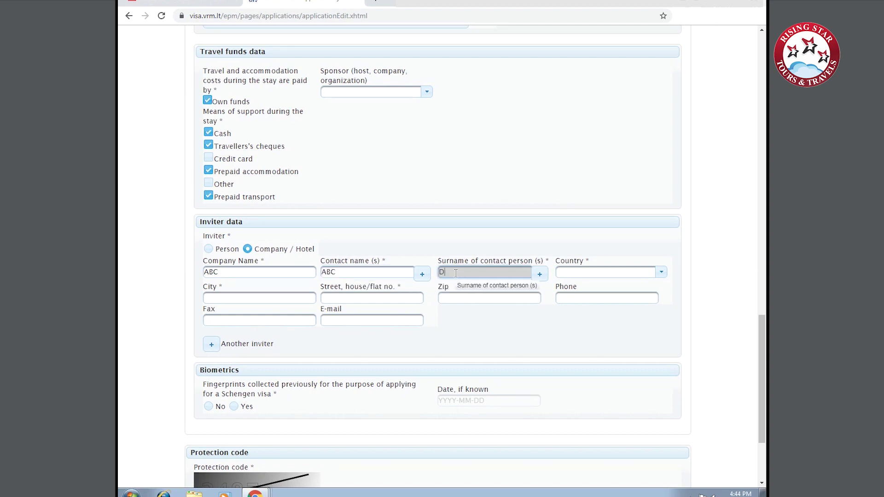
Set the inviter's address to LITHUANIA, Biržų r. sav., with city, street and house number 12.
{"action": "left_click", "coordinate": [589, 276]}
{"action": "scroll", "coordinate": [638, 368], "scroll_direction": "down", "scroll_amount": 1}
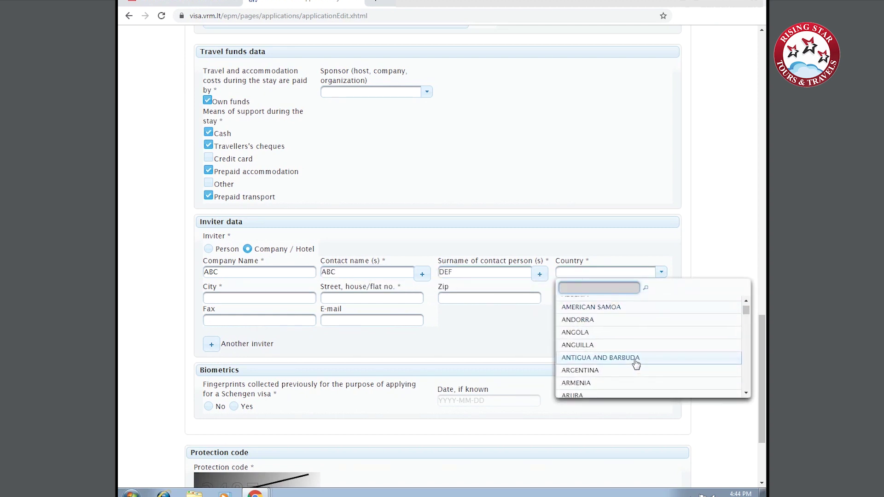
{"action": "type", "text": "LITH"}
{"action": "key", "text": "Return"}
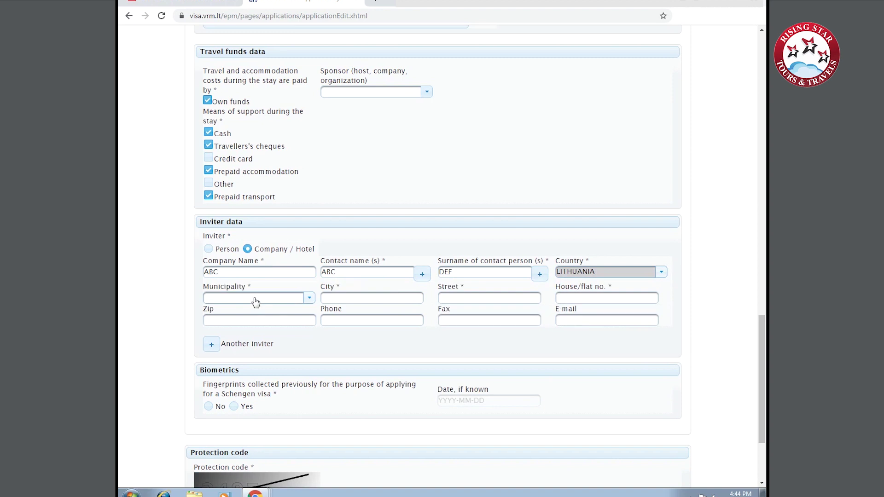
{"action": "left_click", "coordinate": [255, 299]}
{"action": "left_click", "coordinate": [257, 397]}
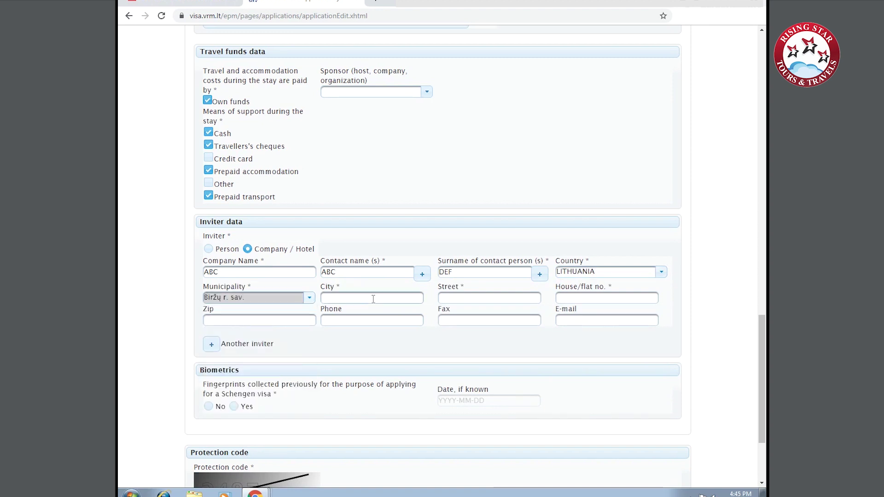
{"action": "left_click", "coordinate": [373, 299]}
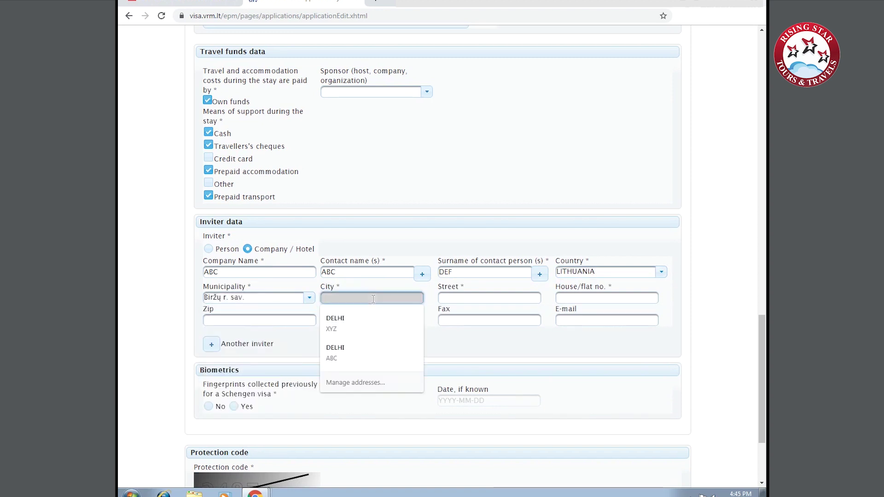
{"action": "type", "text": "LITHUANIA"}
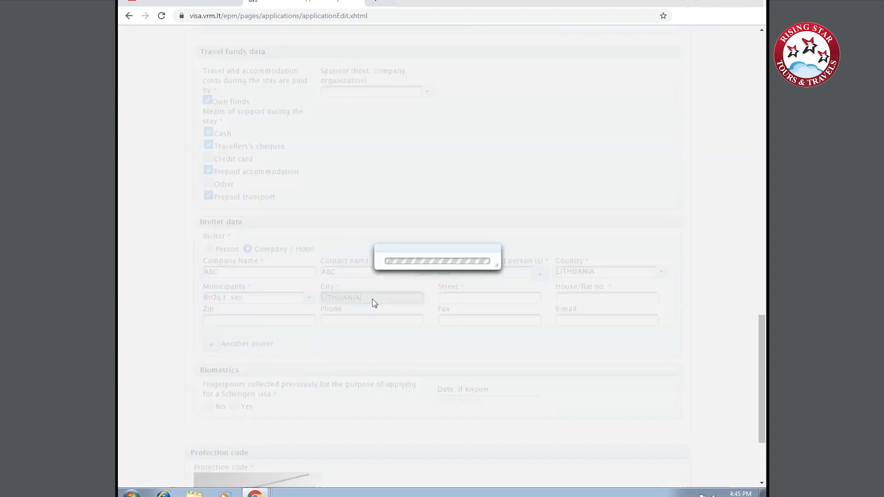
{"action": "left_click", "coordinate": [484, 300]}
{"action": "type", "text": "XYZ"}
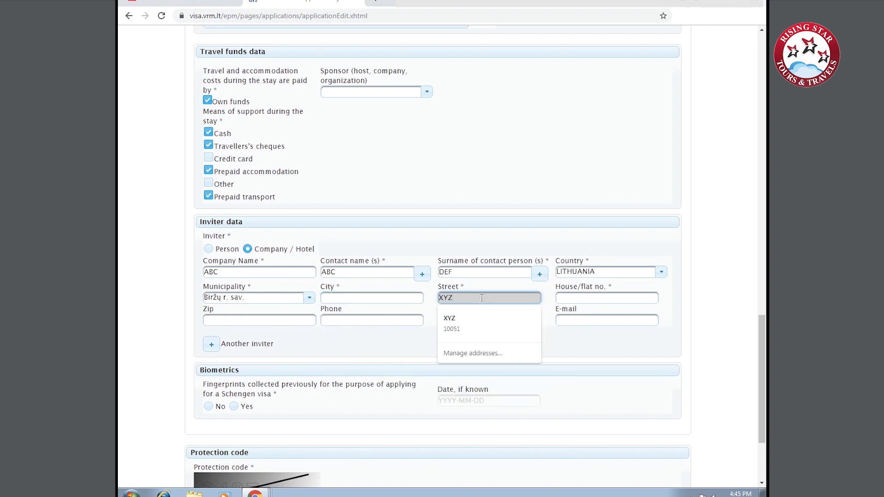
{"action": "left_click", "coordinate": [573, 297]}
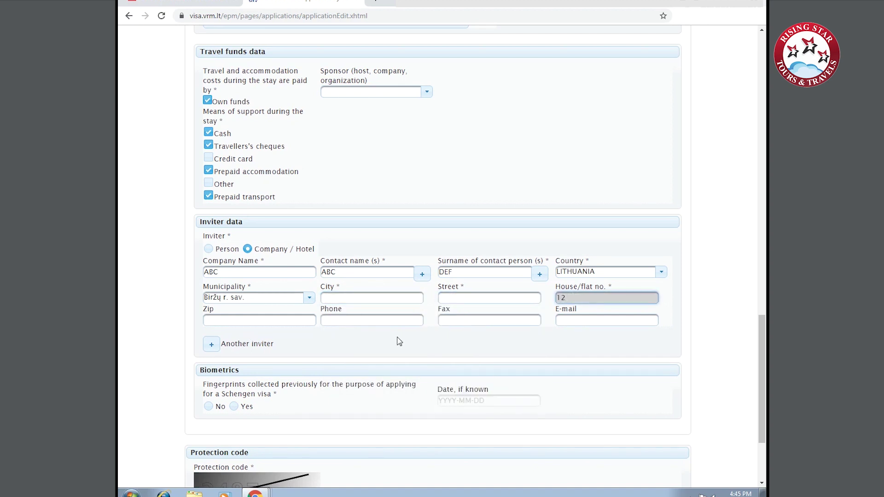
Answer No to whether fingerprints were collected previously.
{"action": "scroll", "coordinate": [316, 357], "scroll_direction": "down", "scroll_amount": 1}
{"action": "left_click", "coordinate": [208, 361]}
{"action": "scroll", "coordinate": [304, 355], "scroll_direction": "down", "scroll_amount": 2}
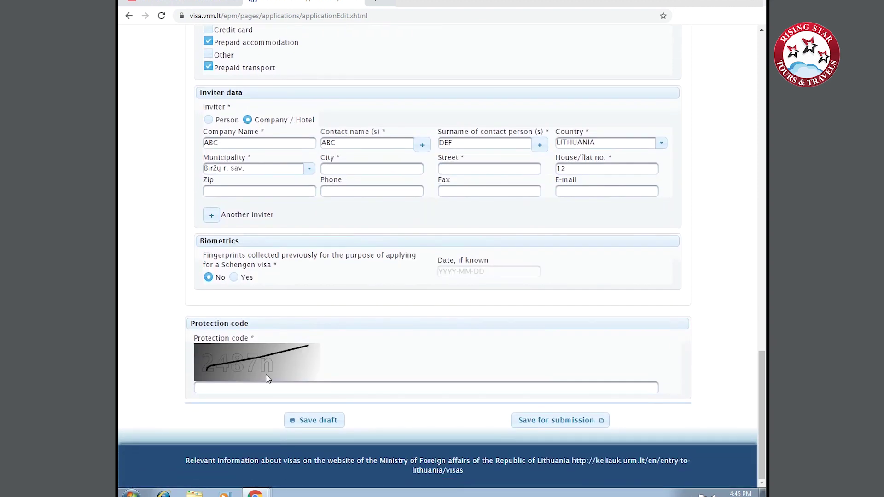
Enter the captcha in the Protection code box and save the completed visa application.
{"action": "left_click", "coordinate": [318, 386]}
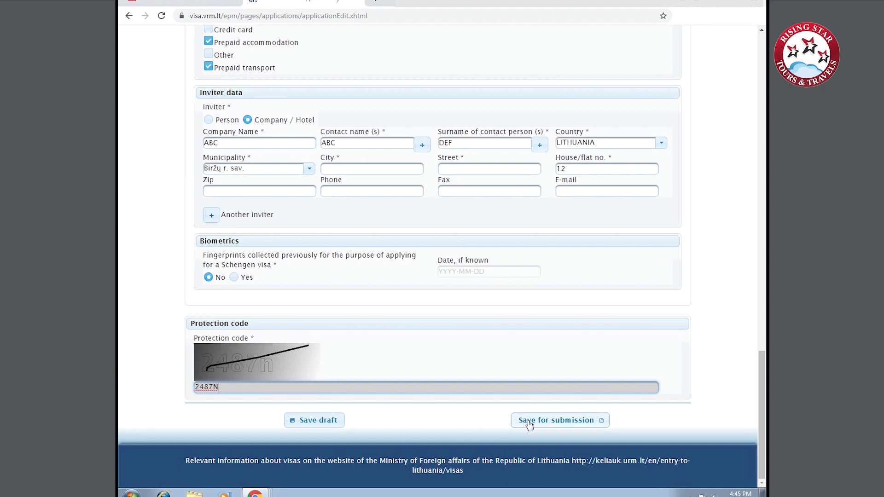
{"action": "left_click", "coordinate": [599, 427]}
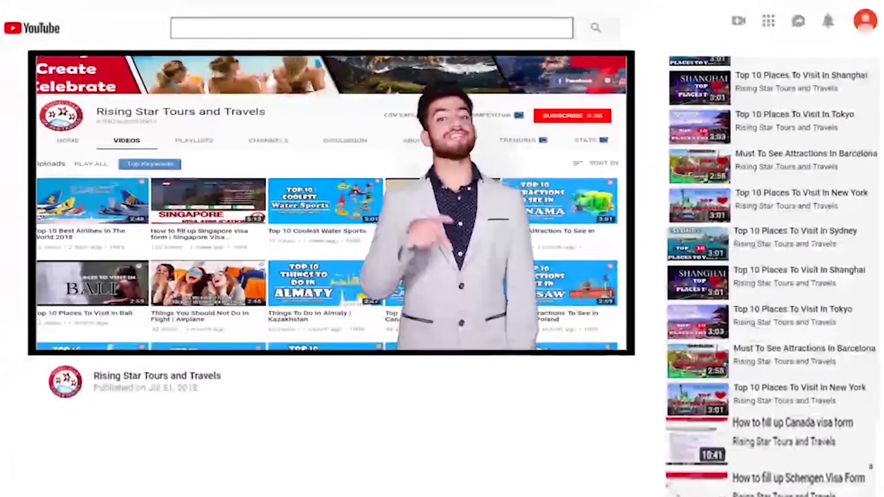